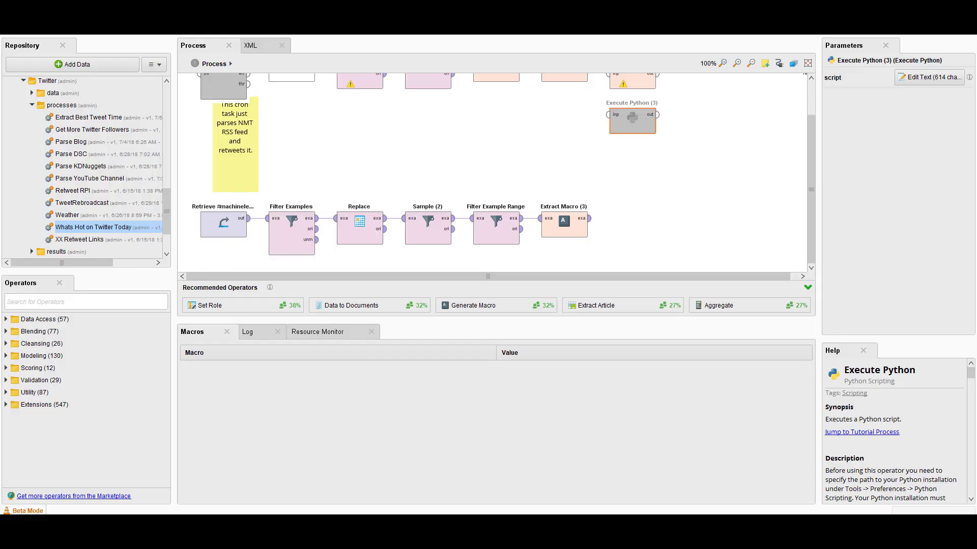
Move the six-operator retweet row up under the top row, then select Execute Python (3).
{"action": "scroll", "coordinate": [620, 224], "scroll_direction": "up", "scroll_amount": 3}
{"action": "scroll", "coordinate": [603, 225], "scroll_direction": "down", "scroll_amount": 1}
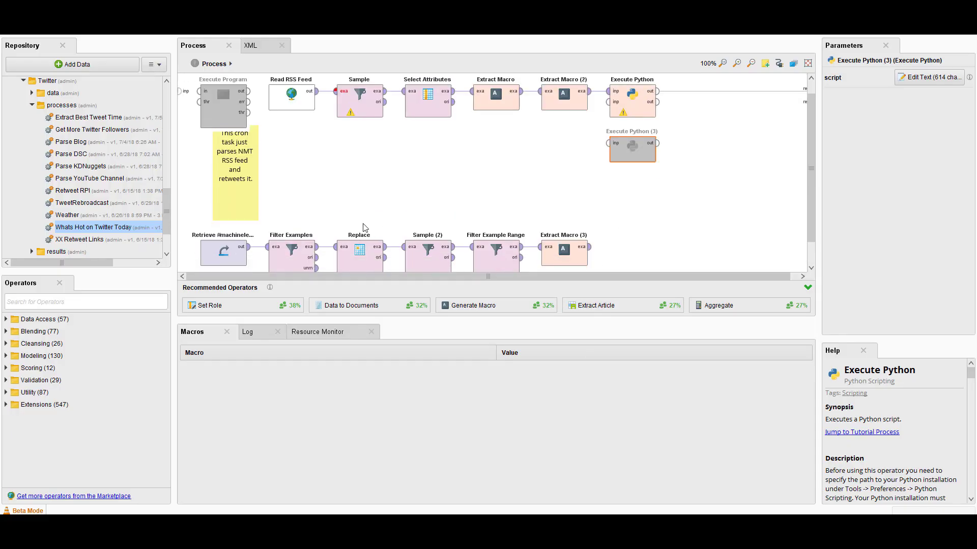
{"action": "scroll", "coordinate": [193, 212], "scroll_direction": "down", "scroll_amount": 2}
{"action": "scroll", "coordinate": [193, 212], "scroll_direction": "up", "scroll_amount": 1}
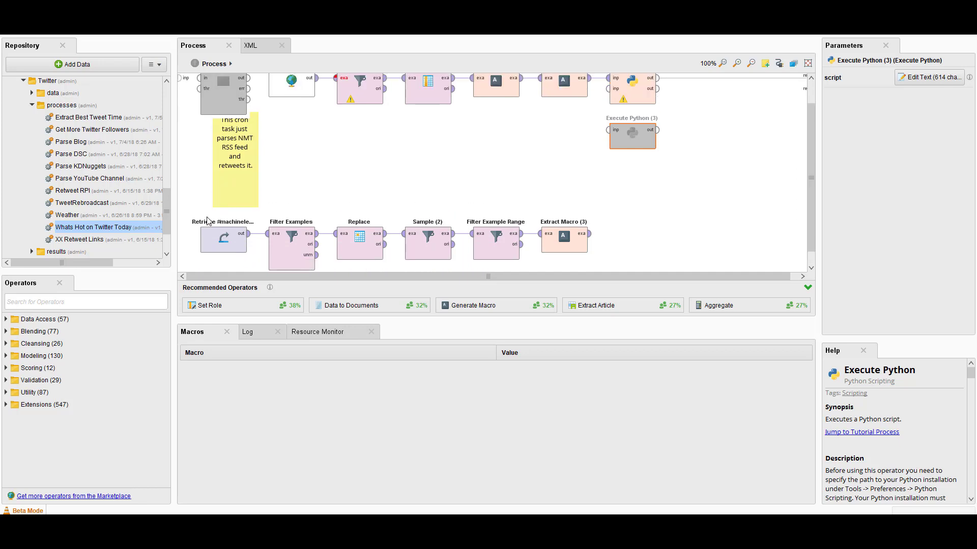
{"action": "left_click_drag", "start_coordinate": [200, 214], "coordinate": [617, 257]}
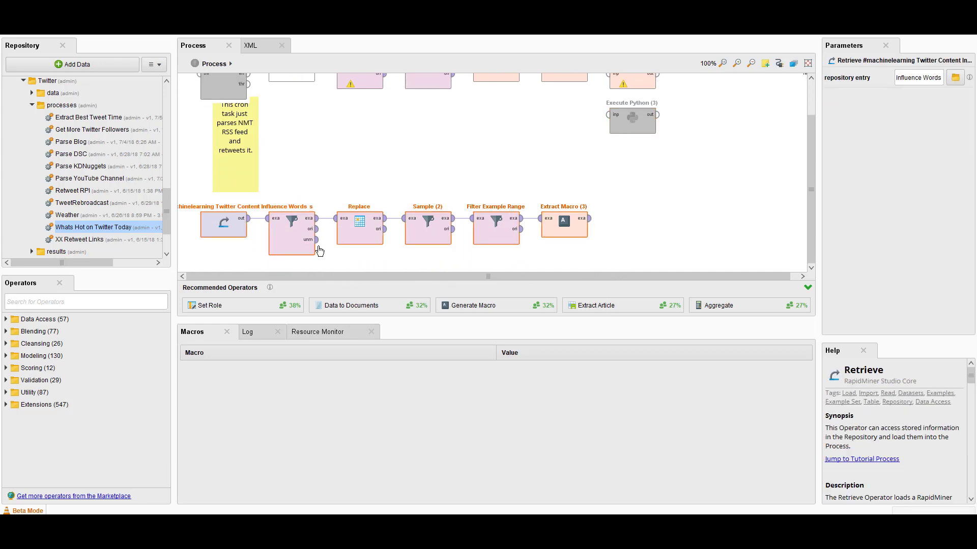
{"action": "right_click", "coordinate": [280, 244]}
{"action": "left_click_drag", "start_coordinate": [355, 226], "coordinate": [371, 181]}
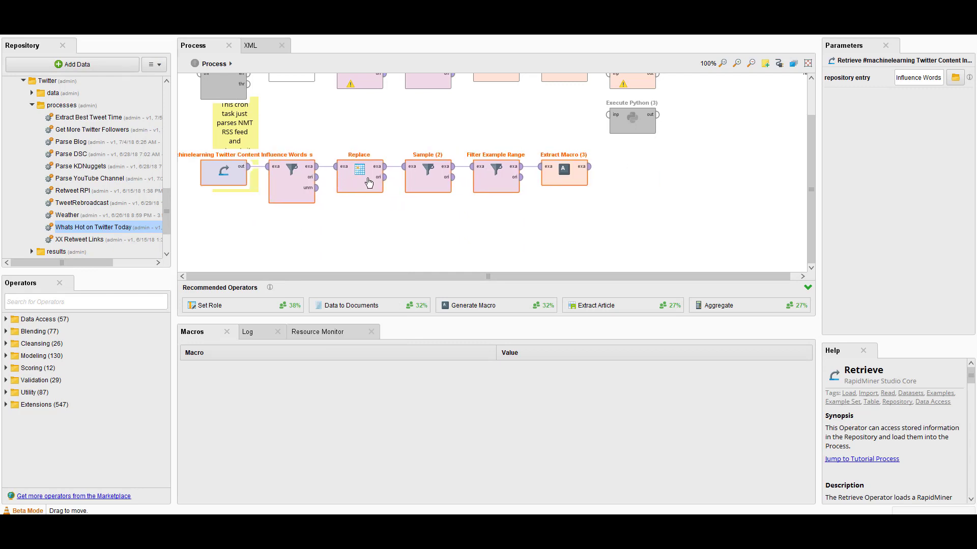
{"action": "scroll", "coordinate": [440, 187], "scroll_direction": "up", "scroll_amount": 1}
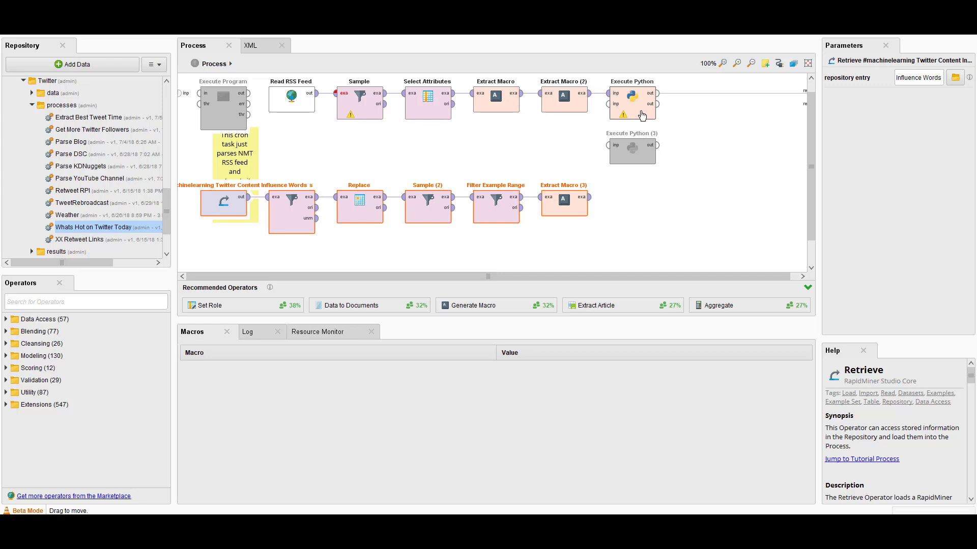
{"action": "left_click", "coordinate": [630, 151]}
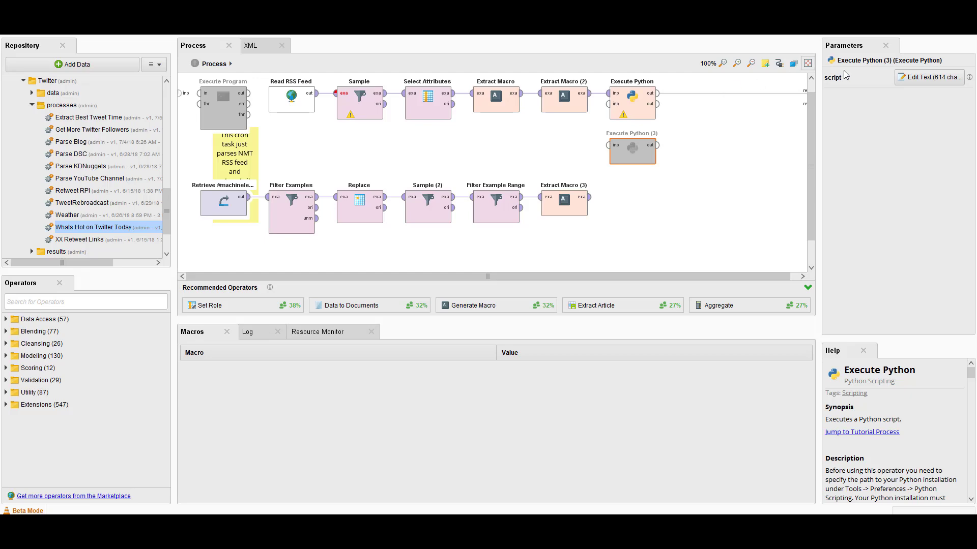
Open the Execute Python (3) script and highlight its import lines and Twitter key/secret lines.
{"action": "left_click", "coordinate": [913, 79]}
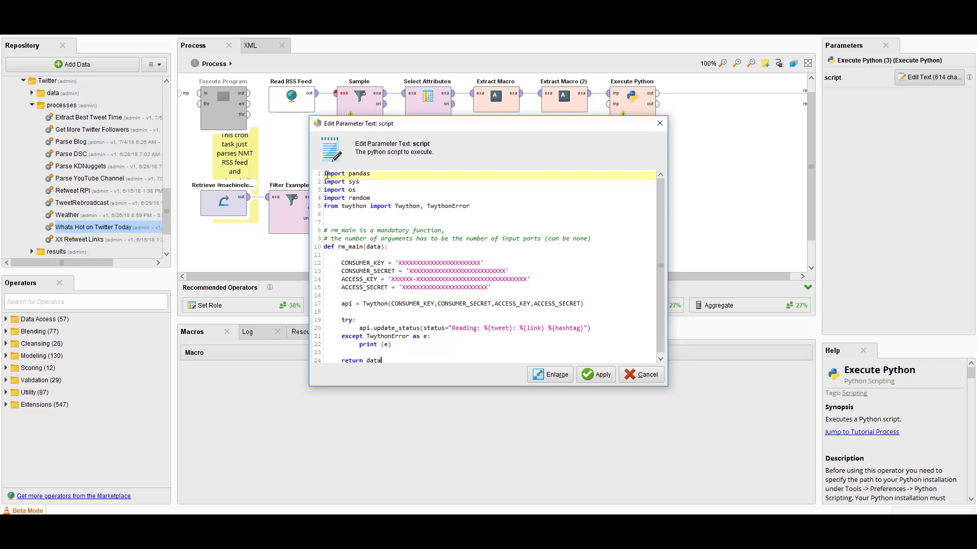
{"action": "left_click_drag", "start_coordinate": [326, 177], "coordinate": [336, 206]}
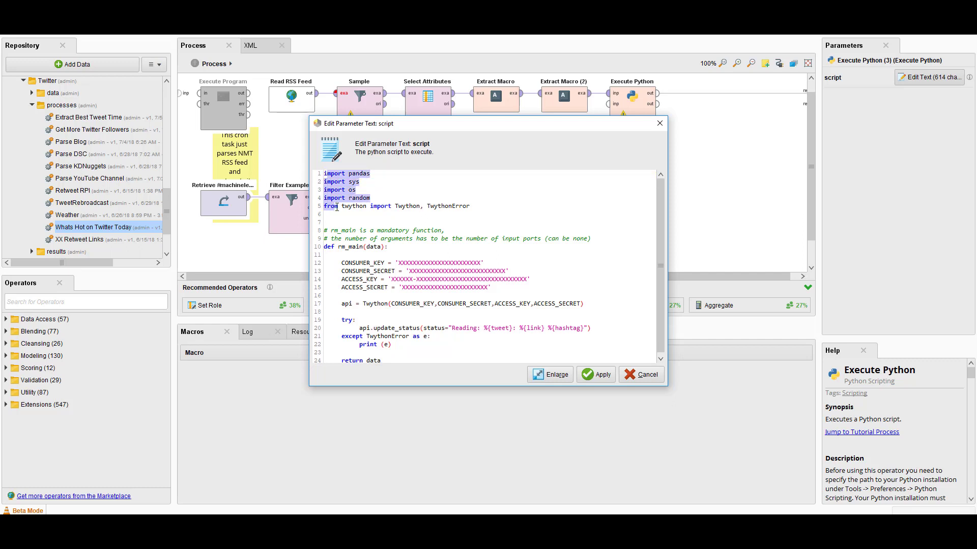
{"action": "left_click_drag", "start_coordinate": [334, 248], "coordinate": [509, 283]}
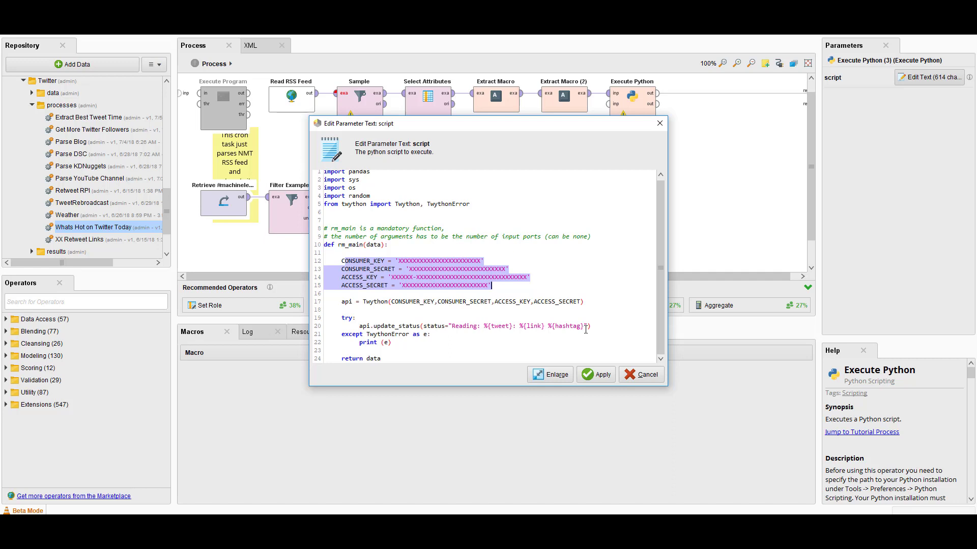
Close the script editor without saving, select Localhost81 and open the repository options list.
{"action": "left_click", "coordinate": [636, 376]}
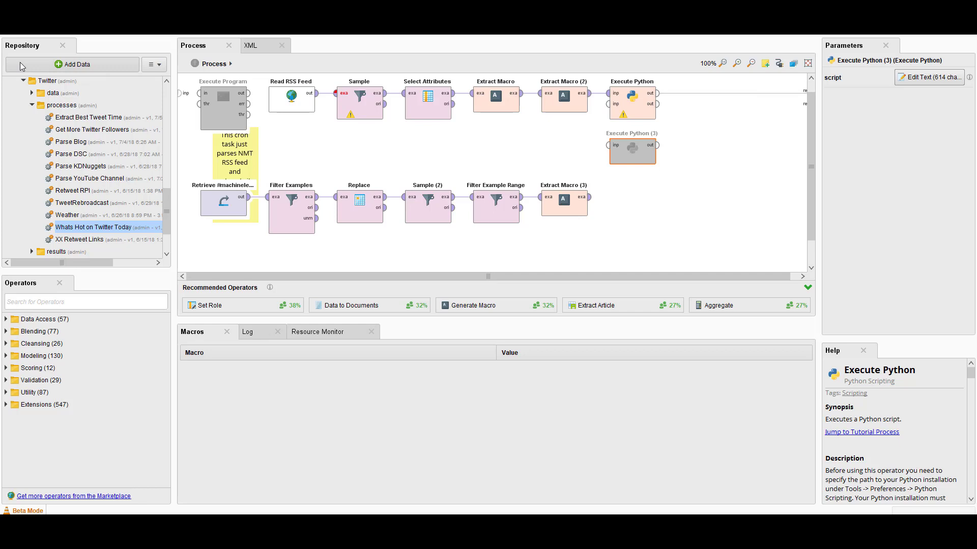
{"action": "scroll", "coordinate": [47, 105], "scroll_direction": "up", "scroll_amount": 4}
{"action": "scroll", "coordinate": [47, 105], "scroll_direction": "up", "scroll_amount": 1}
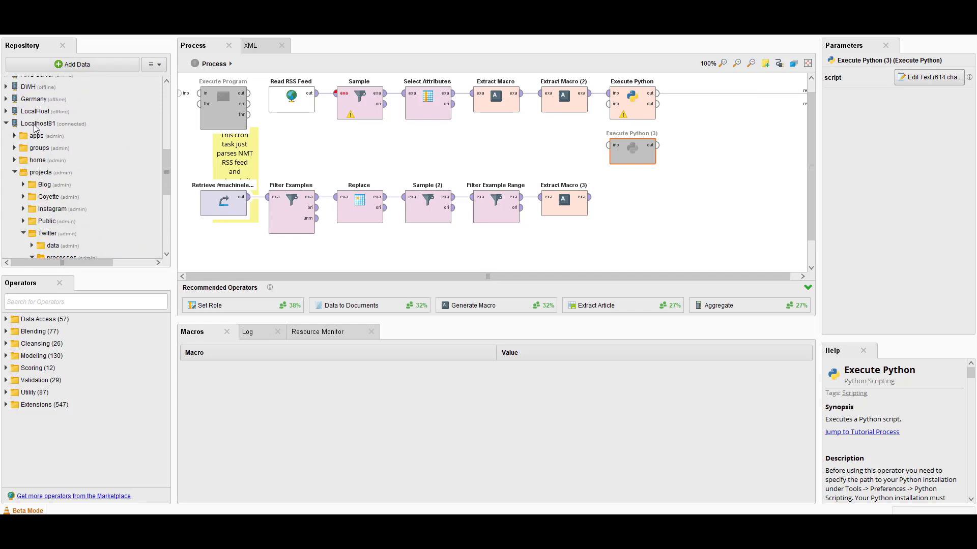
{"action": "left_click", "coordinate": [35, 124]}
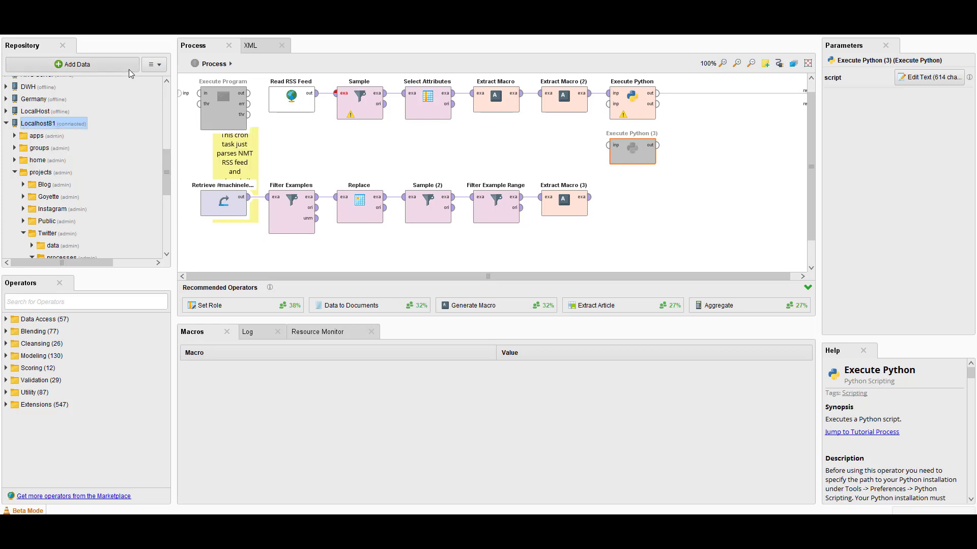
{"action": "left_click", "coordinate": [165, 66]}
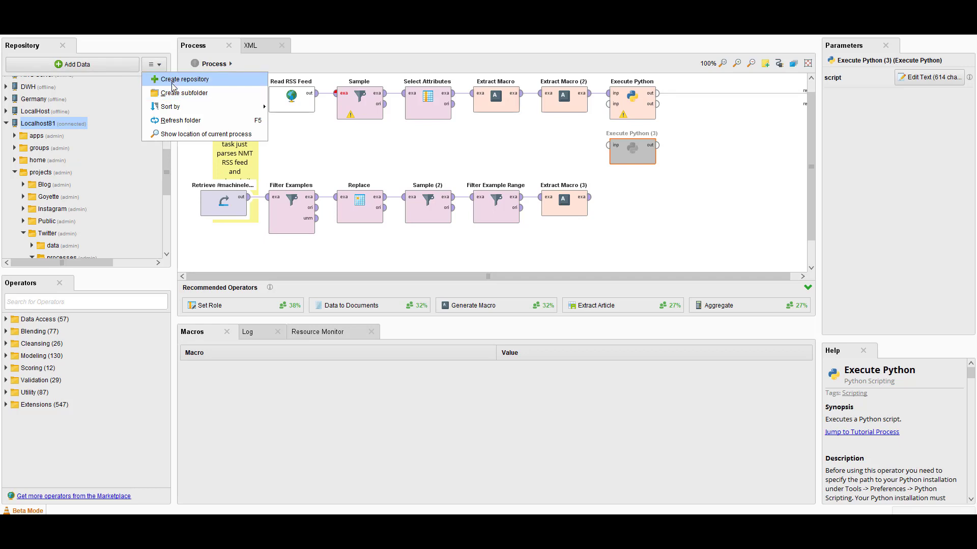
{"action": "left_click", "coordinate": [172, 82]}
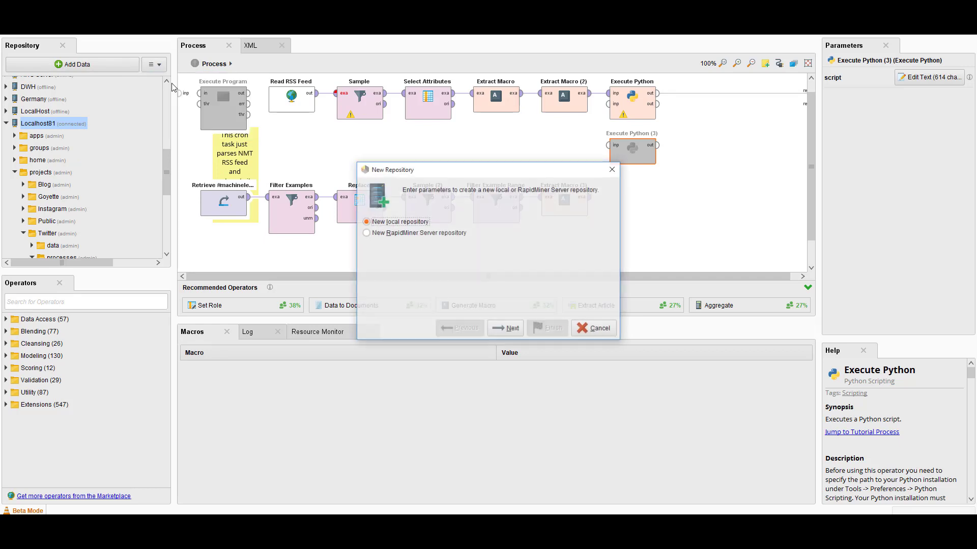
{"action": "left_click", "coordinate": [377, 234]}
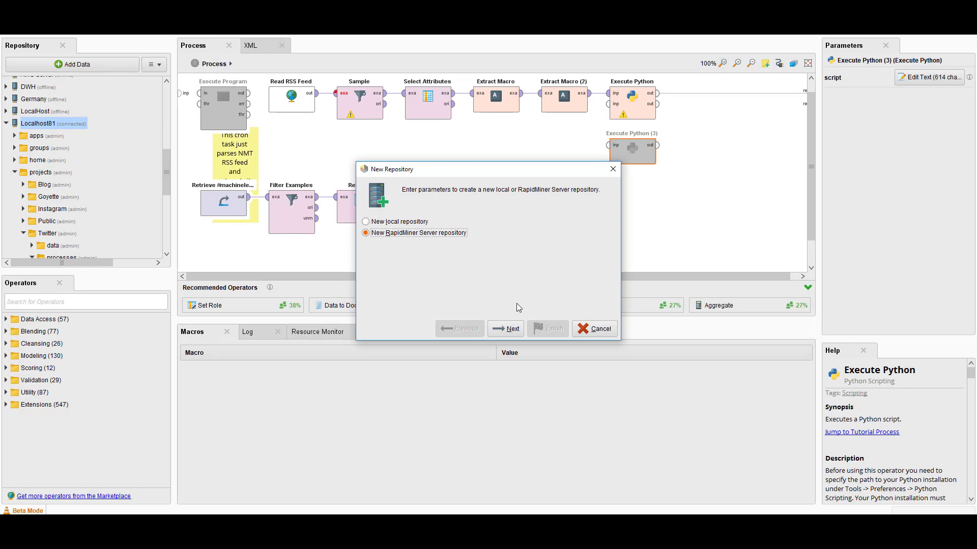
{"action": "left_click", "coordinate": [512, 330]}
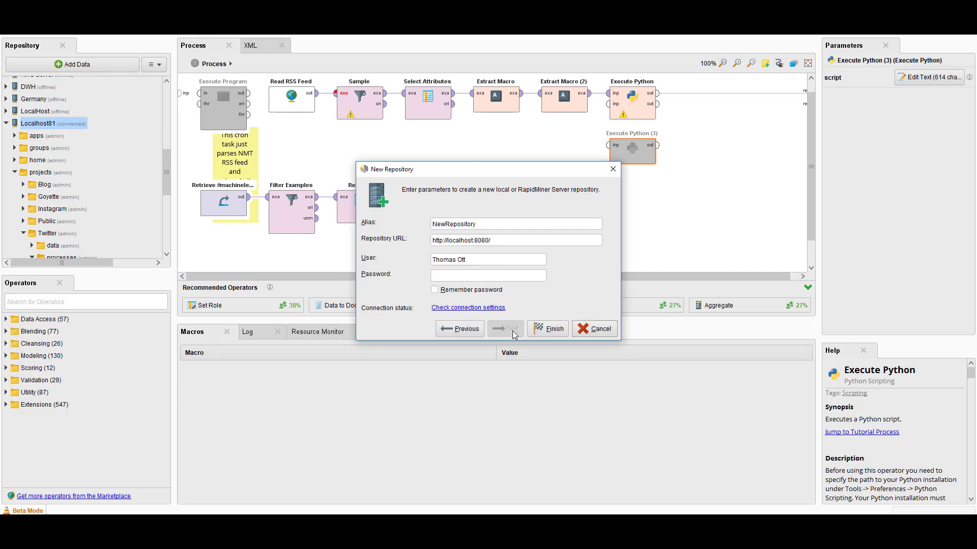
{"action": "double_click", "coordinate": [488, 224]}
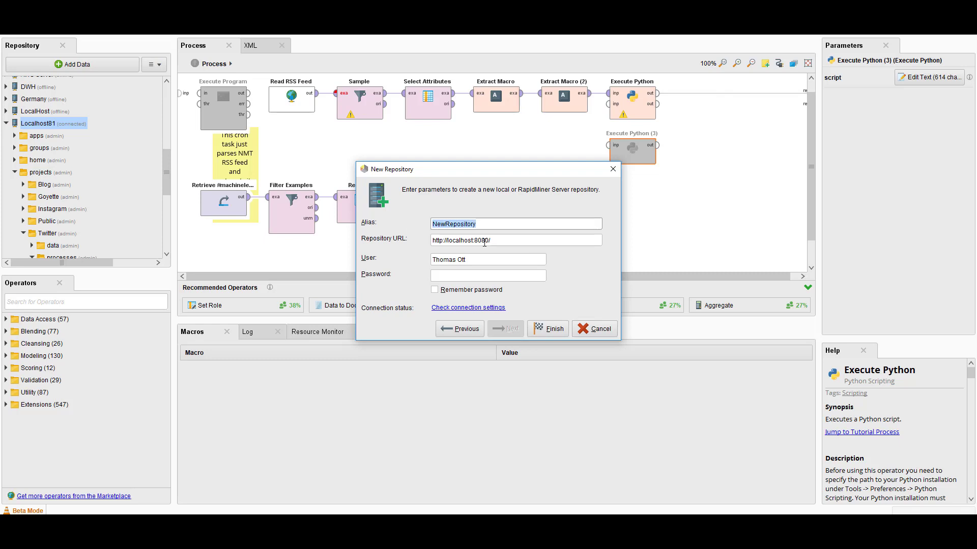
{"action": "key", "text": "Tab"}
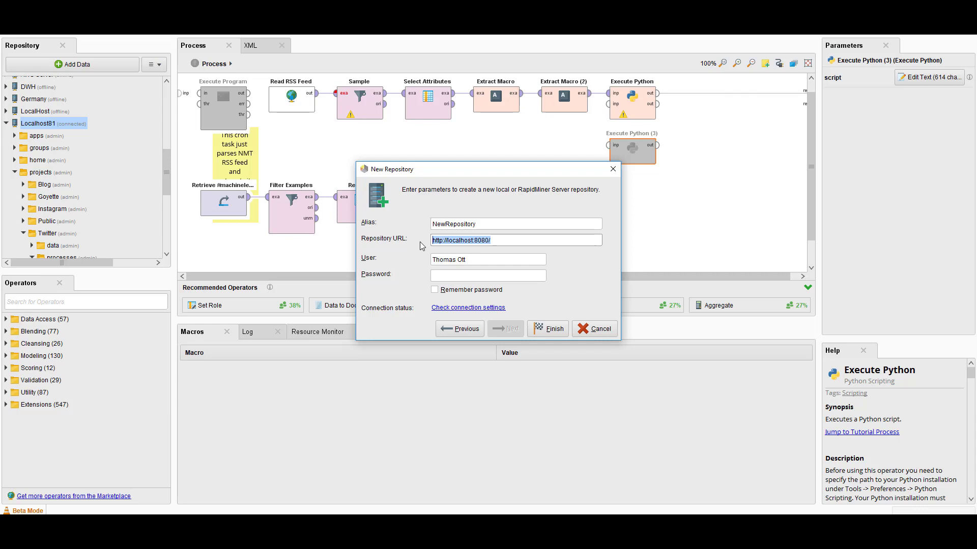
{"action": "key", "text": "Tab"}
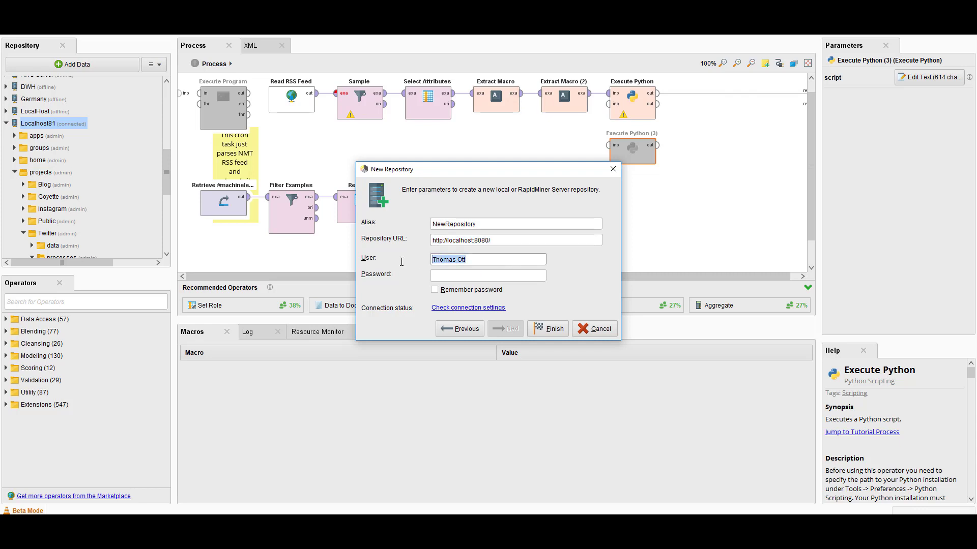
Enter user admin and the account password, then check the connection reports Success.
{"action": "left_click", "coordinate": [472, 273]}
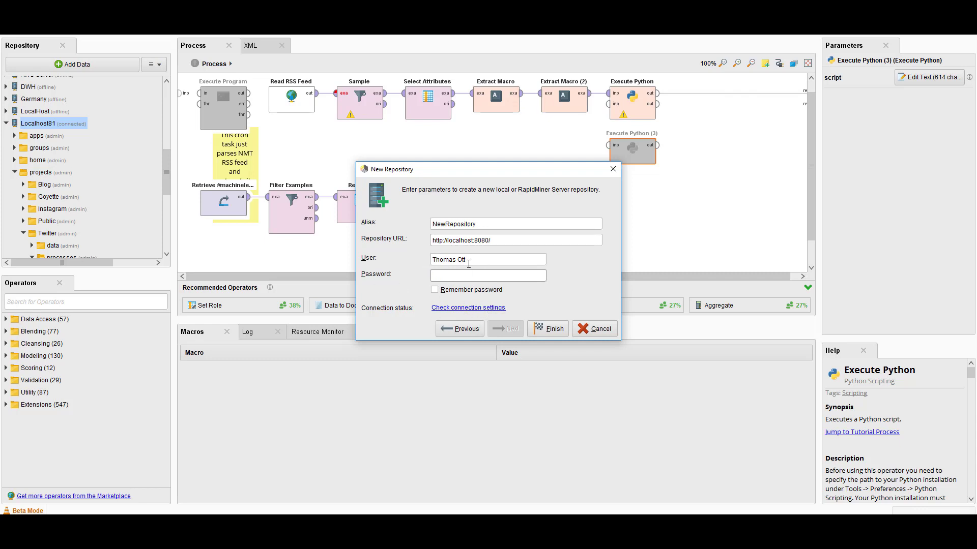
{"action": "triple_click", "coordinate": [485, 259]}
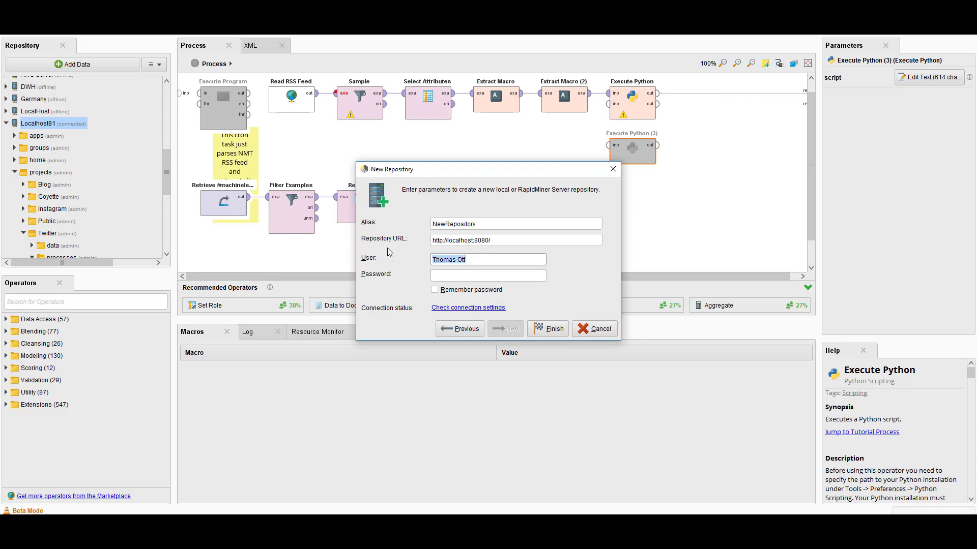
{"action": "type", "text": "adn"}
{"action": "key", "text": "BackSpace"}
{"action": "type", "text": "min"}
{"action": "key", "text": "Tab"}
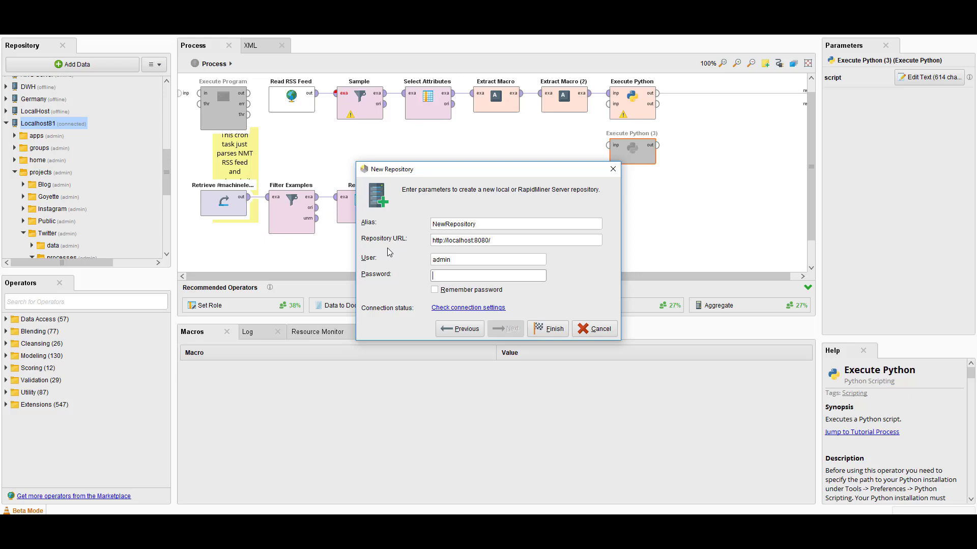
{"action": "type", "text": "*******"}
{"action": "left_click", "coordinate": [470, 308]}
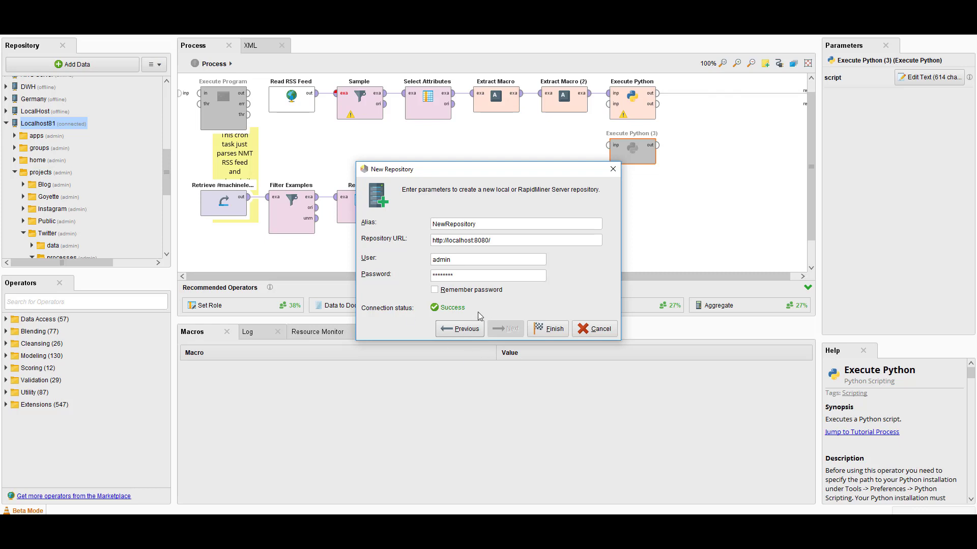
{"action": "left_click", "coordinate": [602, 332]}
{"action": "key", "text": "alt+f"}
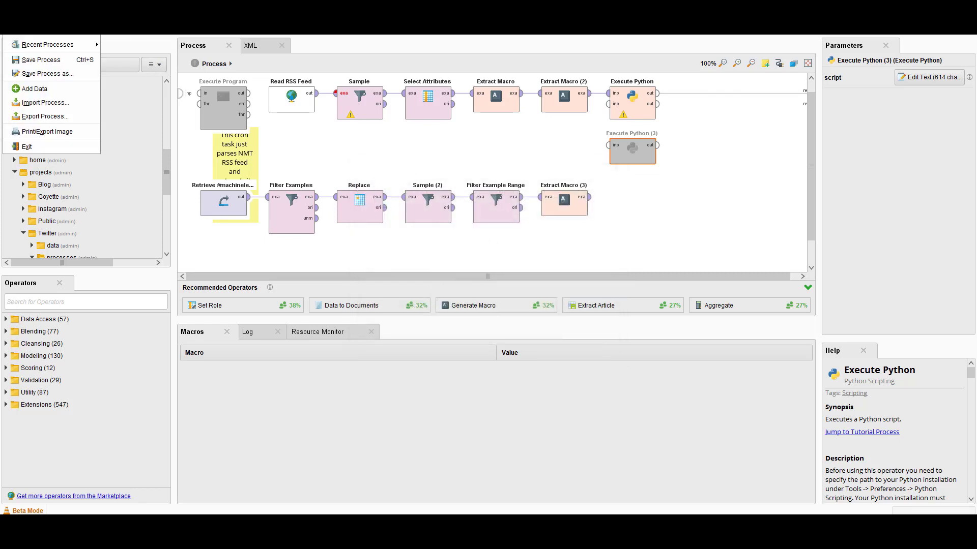
{"action": "key", "text": "Down"}
{"action": "key", "text": "Down"}
{"action": "key", "text": "Return"}
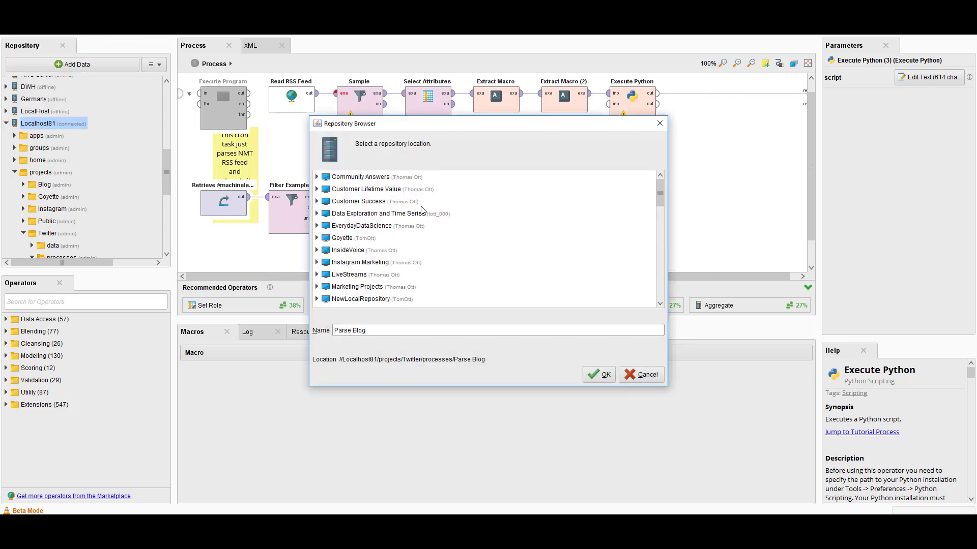
{"action": "scroll", "coordinate": [344, 223], "scroll_direction": "down", "scroll_amount": 3}
{"action": "scroll", "coordinate": [345, 222], "scroll_direction": "down", "scroll_amount": 3}
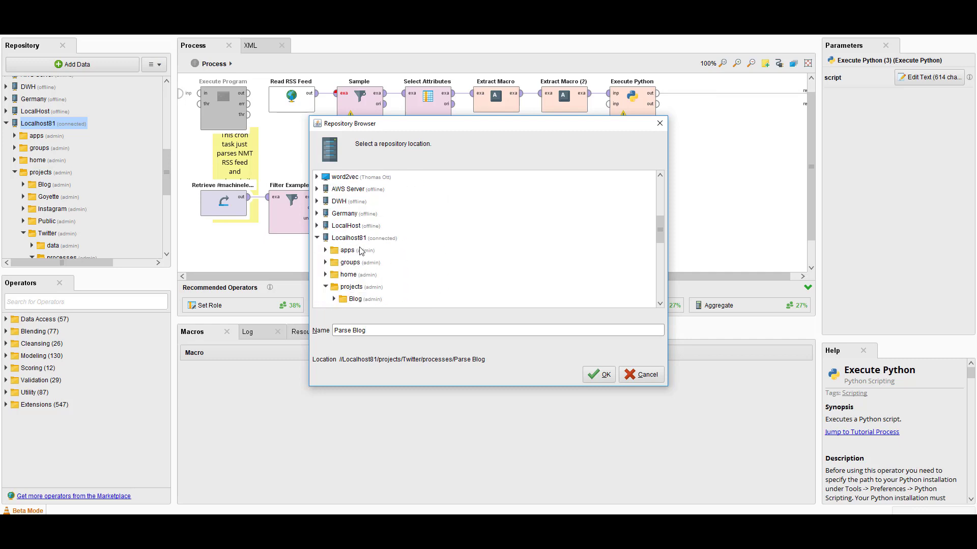
{"action": "scroll", "coordinate": [330, 254], "scroll_direction": "down", "scroll_amount": 1}
{"action": "scroll", "coordinate": [330, 257], "scroll_direction": "down", "scroll_amount": 2}
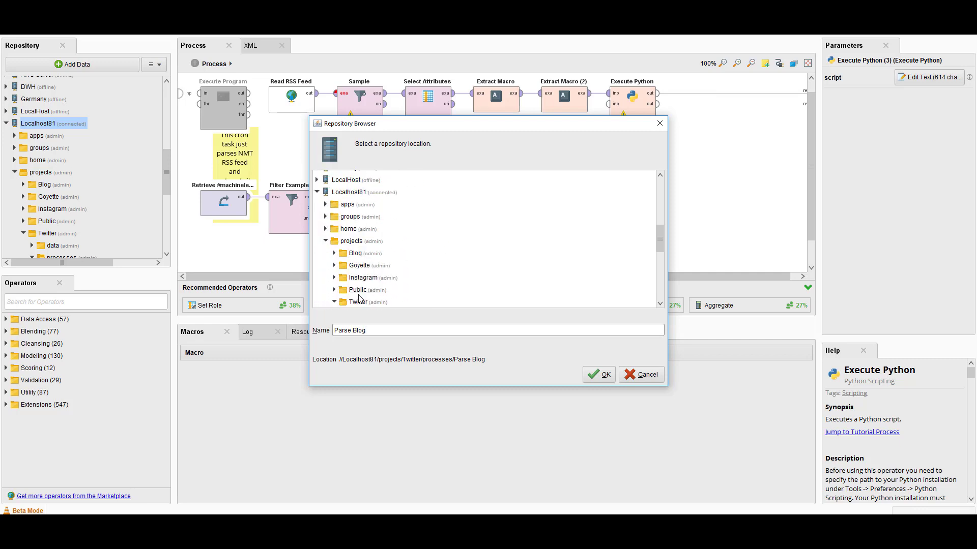
{"action": "scroll", "coordinate": [341, 259], "scroll_direction": "down", "scroll_amount": 1}
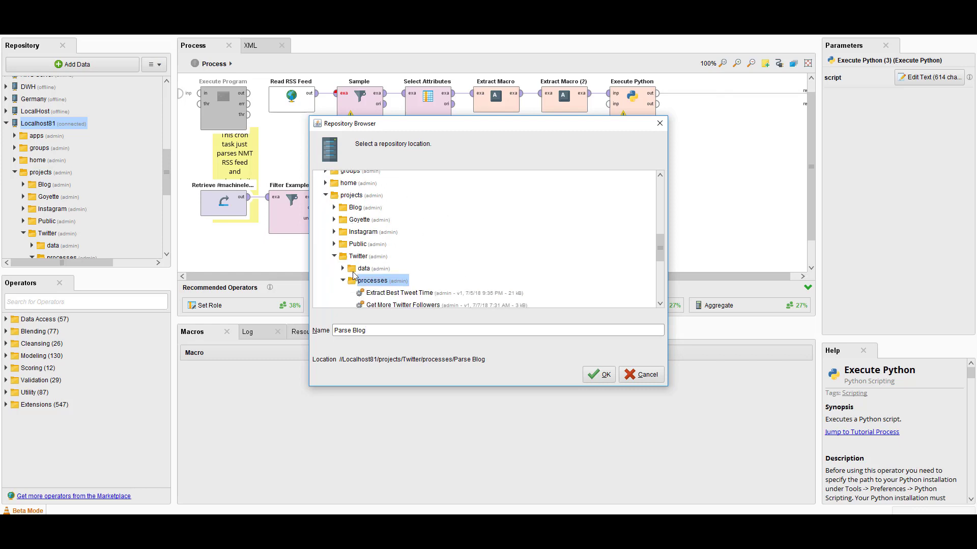
{"action": "scroll", "coordinate": [368, 257], "scroll_direction": "down", "scroll_amount": 5}
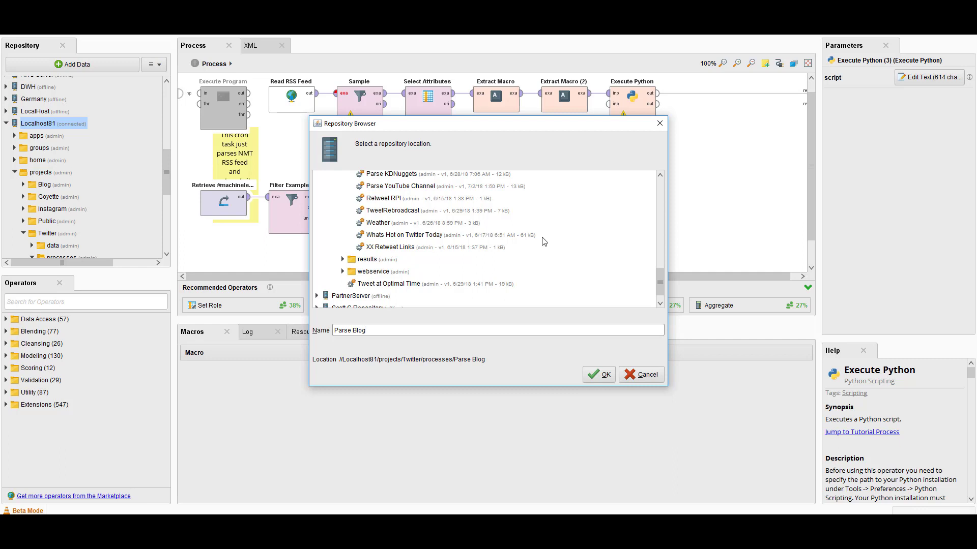
{"action": "left_click", "coordinate": [644, 375]}
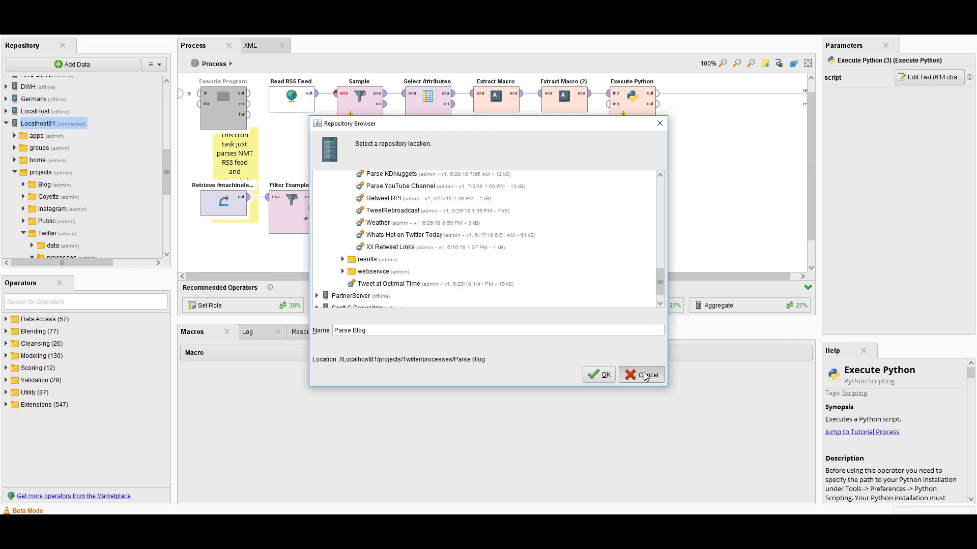
Cancel the Repository Browser and open Schedule Process on Server for the Parse Blog process.
{"action": "left_click", "coordinate": [645, 376]}
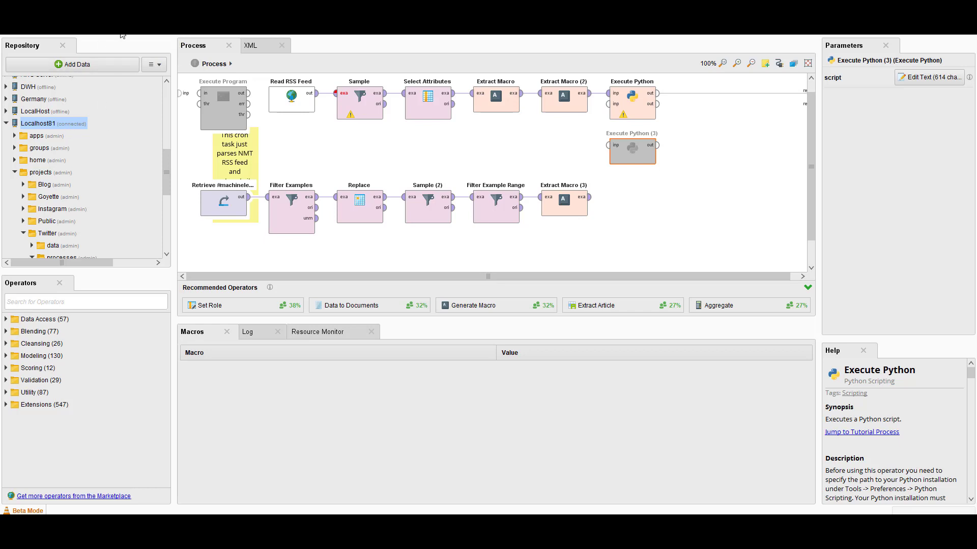
{"action": "scroll", "coordinate": [60, 177], "scroll_direction": "down", "scroll_amount": 5}
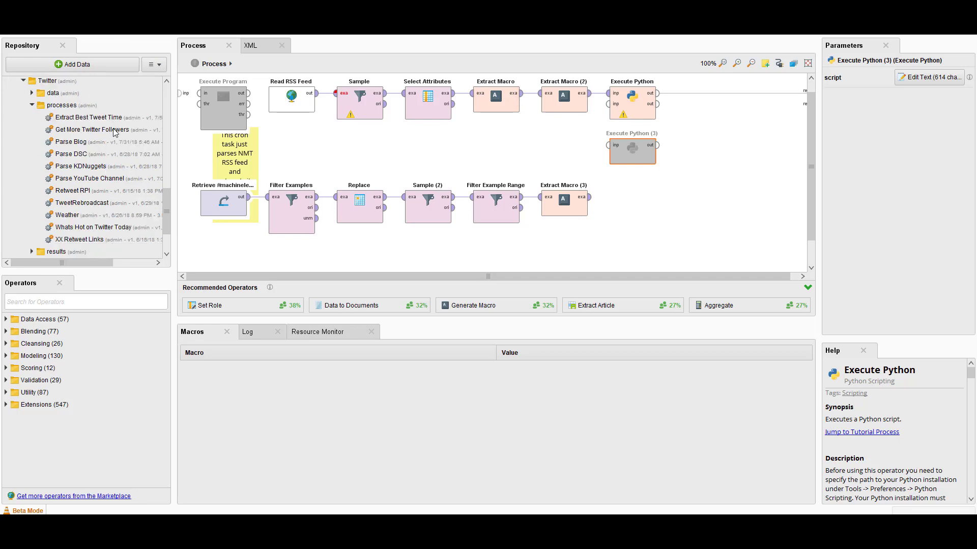
{"action": "left_click", "coordinate": [134, 22]}
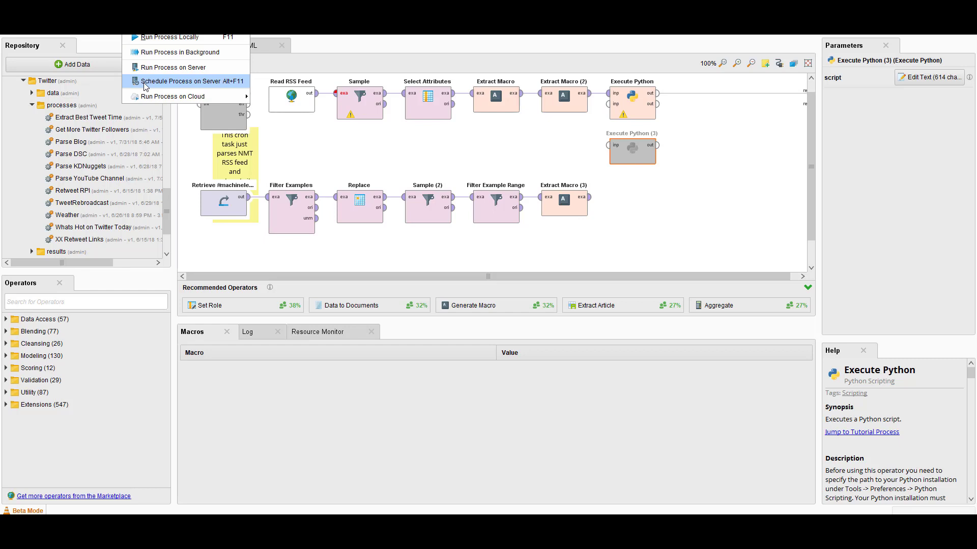
{"action": "left_click", "coordinate": [169, 77]}
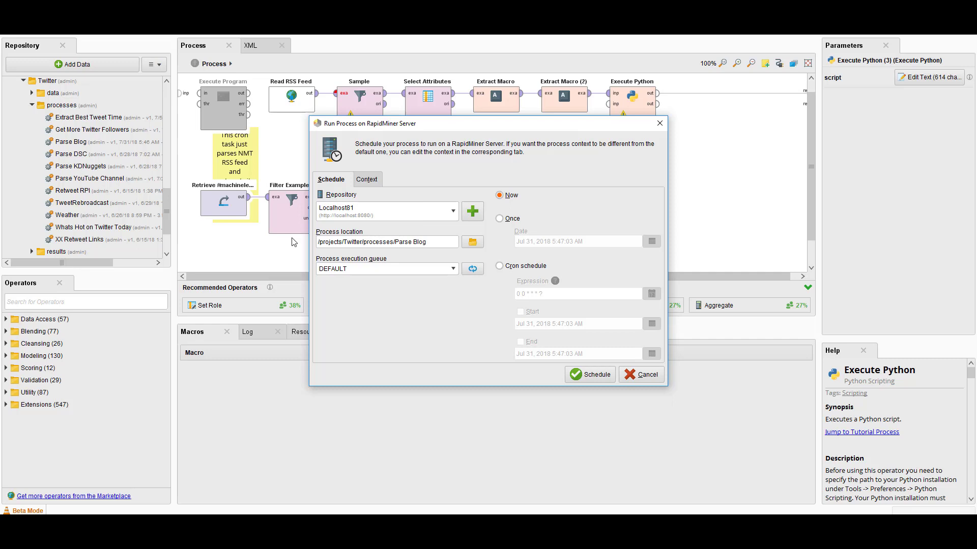
Set the execution queue to NMT, try the Once and Cron schedules, then cancel the dialog.
{"action": "left_click", "coordinate": [364, 272]}
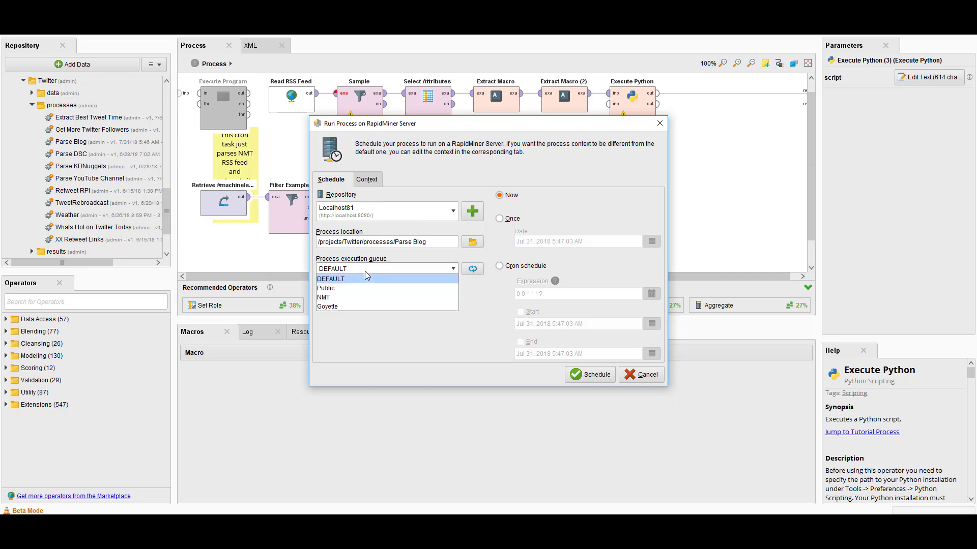
{"action": "left_click", "coordinate": [364, 298]}
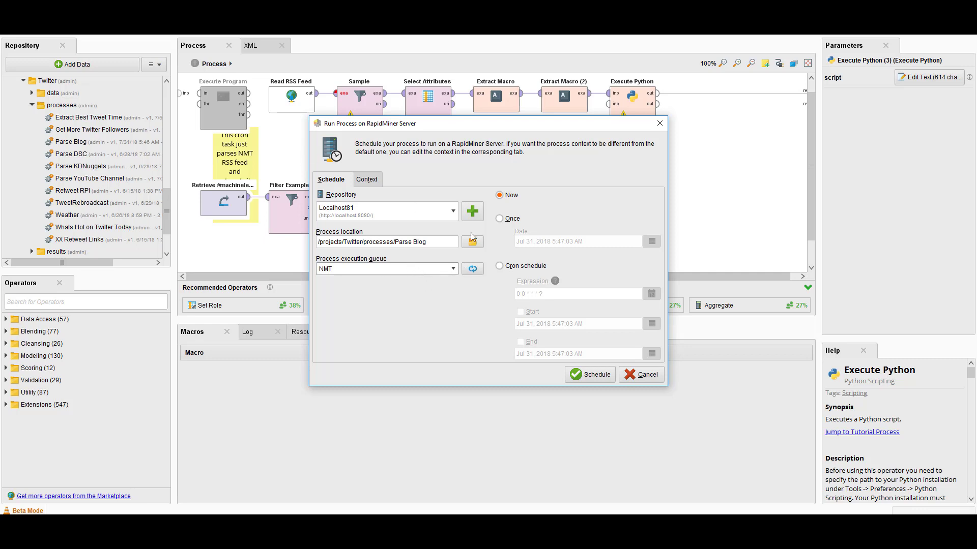
{"action": "left_click", "coordinate": [500, 218]}
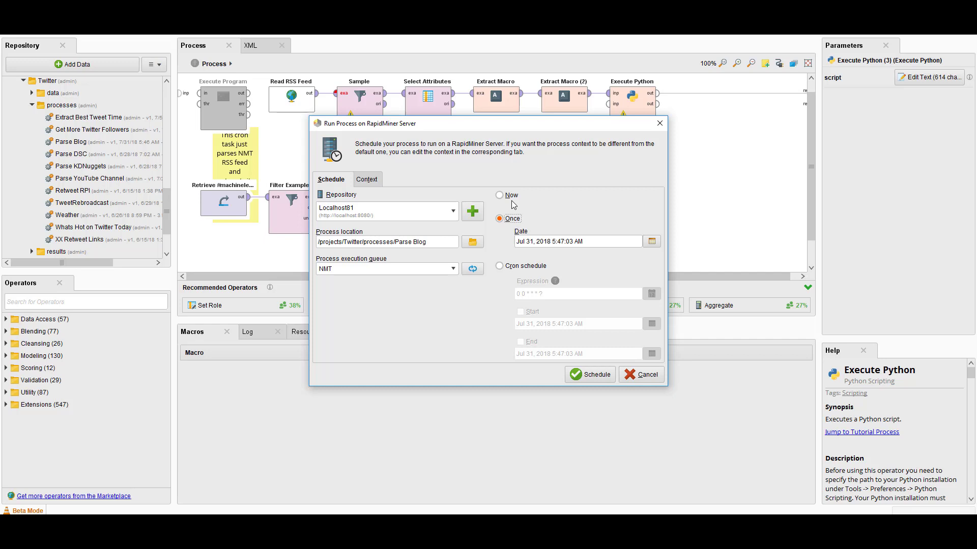
{"action": "left_click", "coordinate": [512, 267]}
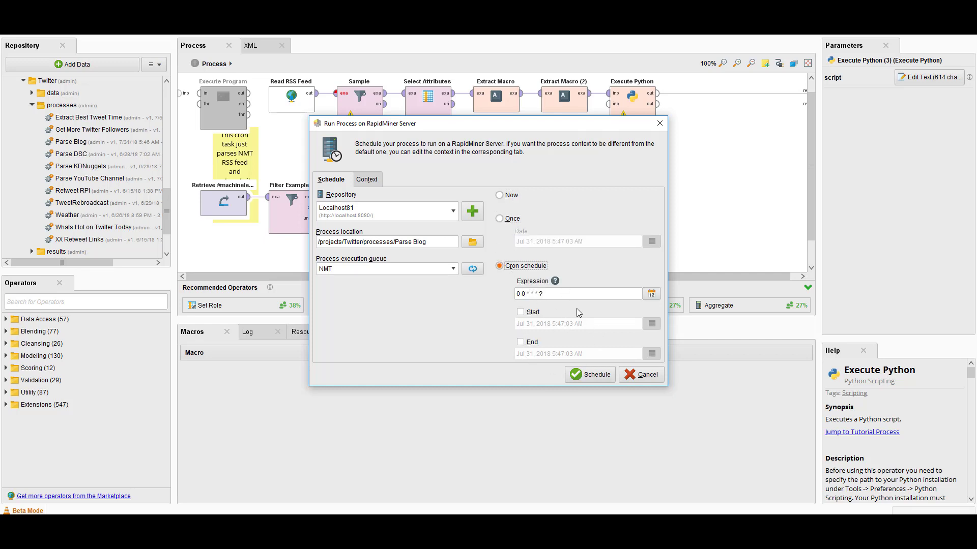
{"action": "left_click", "coordinate": [635, 377]}
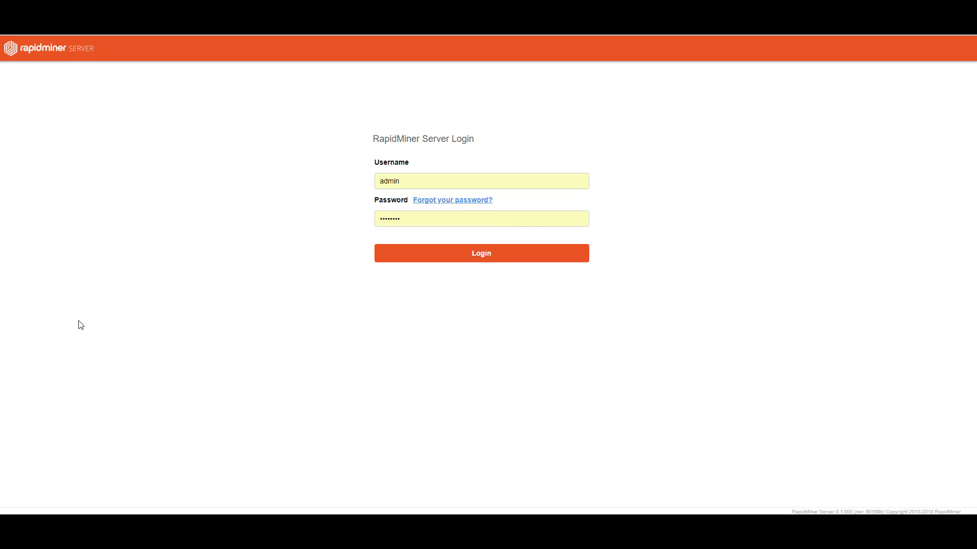
Log in to RapidMiner Server and expand the Administration section.
{"action": "left_click", "coordinate": [496, 253]}
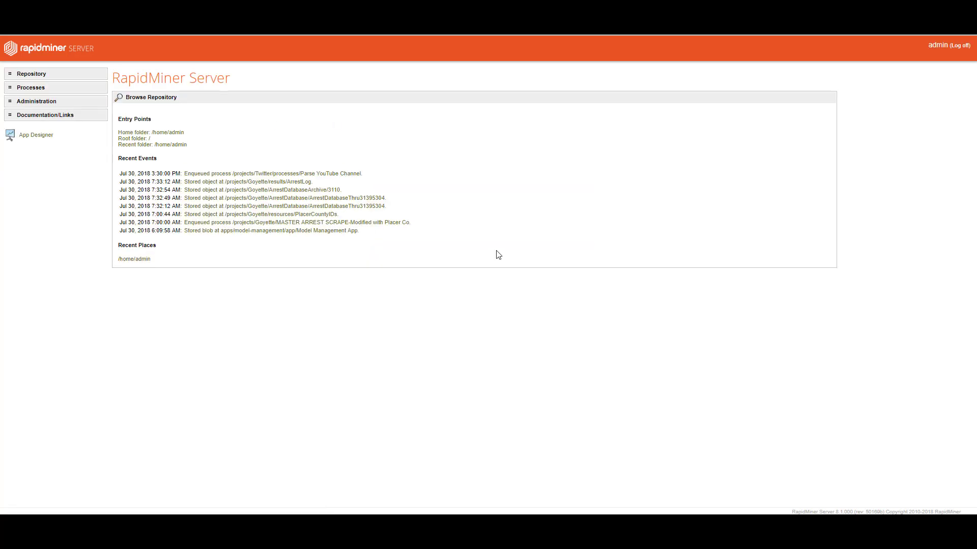
{"action": "left_click", "coordinate": [49, 105]}
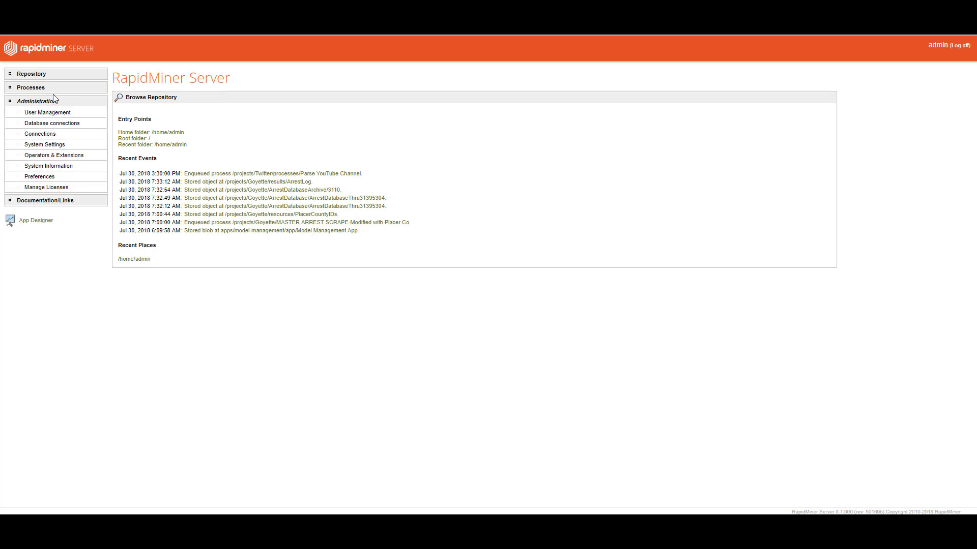
Open System Settings and inspect the Python path C:\Anaconda3\envs\Python35\python.exe, leaving it unchanged.
{"action": "left_click", "coordinate": [50, 145]}
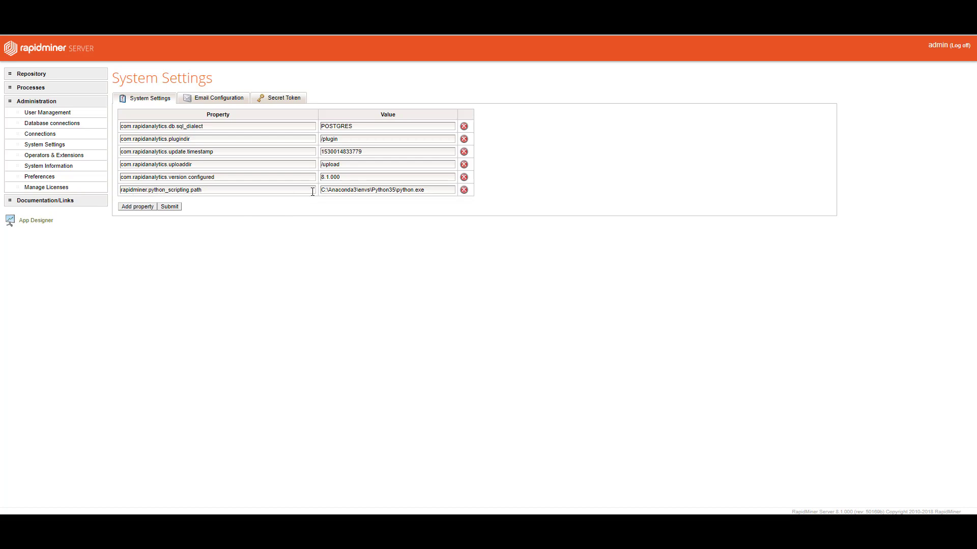
{"action": "left_click_drag", "start_coordinate": [430, 191], "coordinate": [321, 199]}
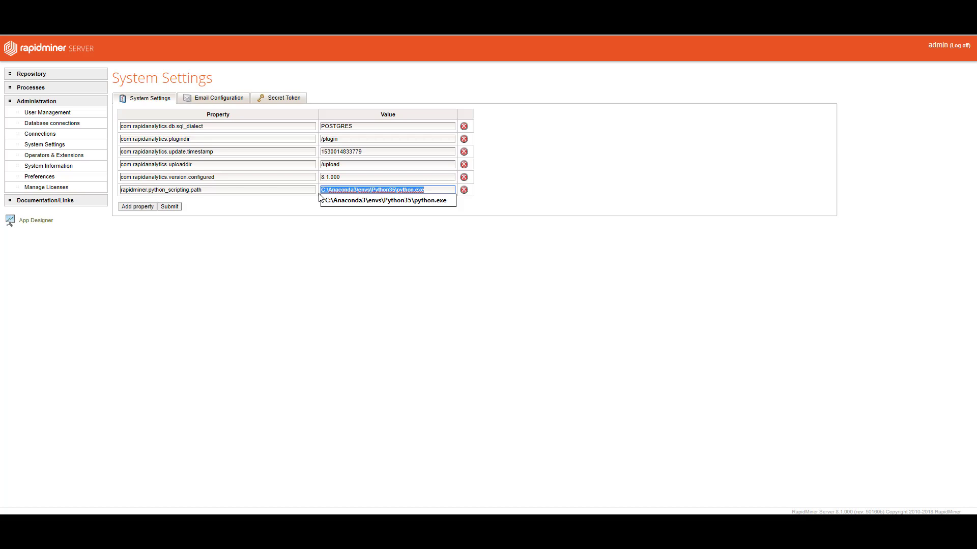
{"action": "left_click", "coordinate": [404, 244]}
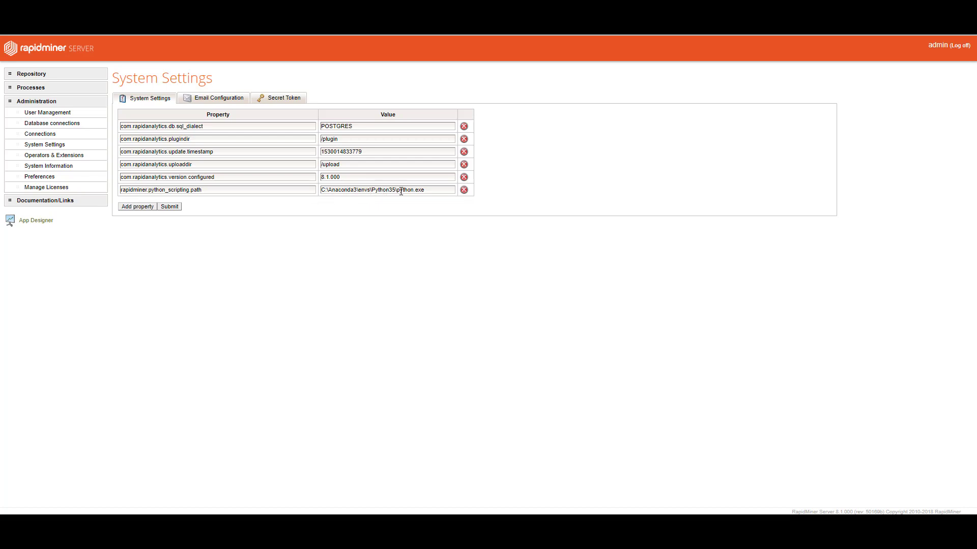
{"action": "left_click_drag", "start_coordinate": [396, 190], "coordinate": [426, 193]}
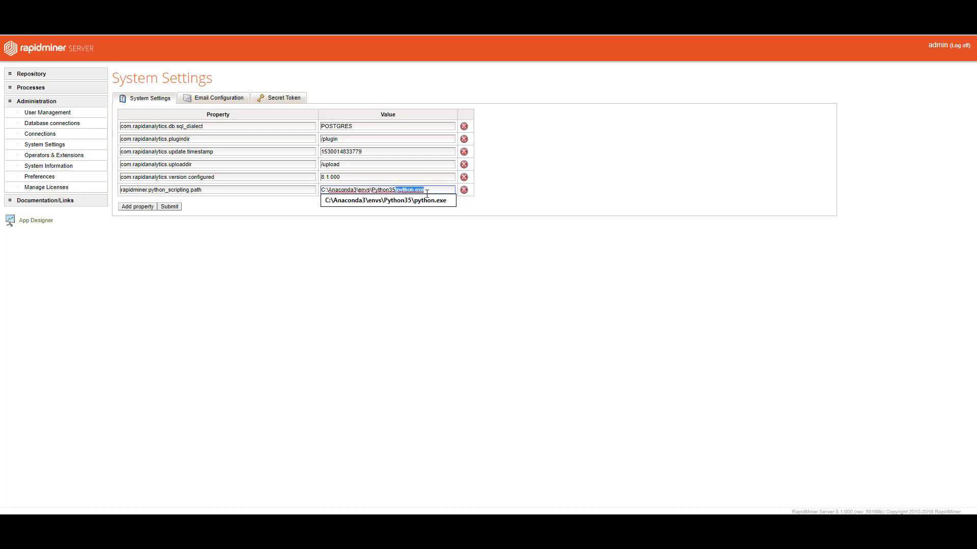
{"action": "left_click", "coordinate": [427, 193]}
{"action": "left_click", "coordinate": [357, 269]}
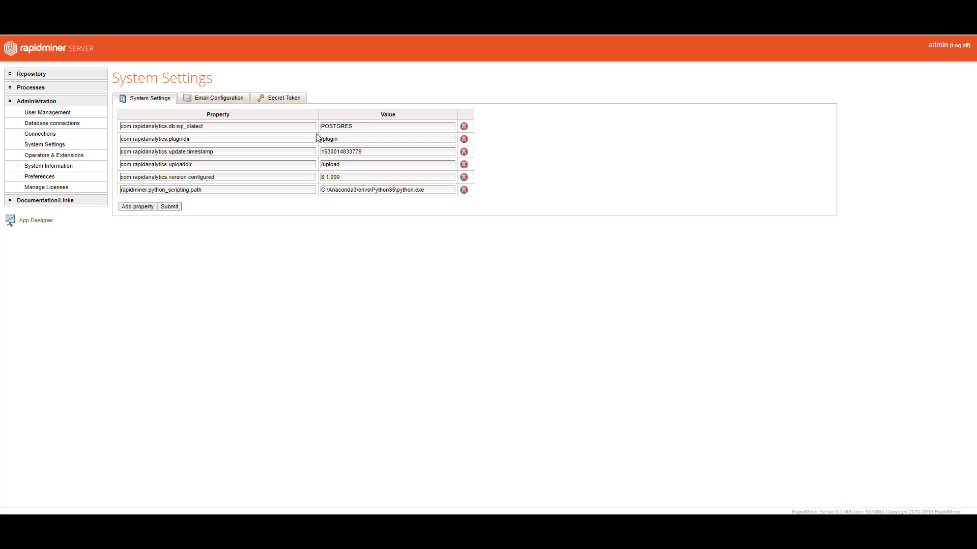
{"action": "left_click_drag", "start_coordinate": [430, 197], "coordinate": [272, 207]}
{"action": "left_click", "coordinate": [371, 188]}
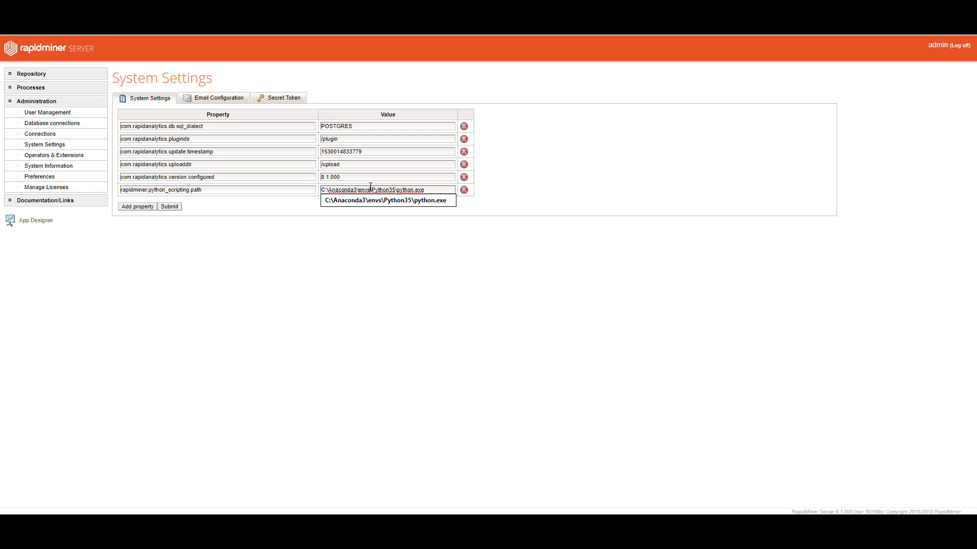
{"action": "left_click", "coordinate": [476, 277]}
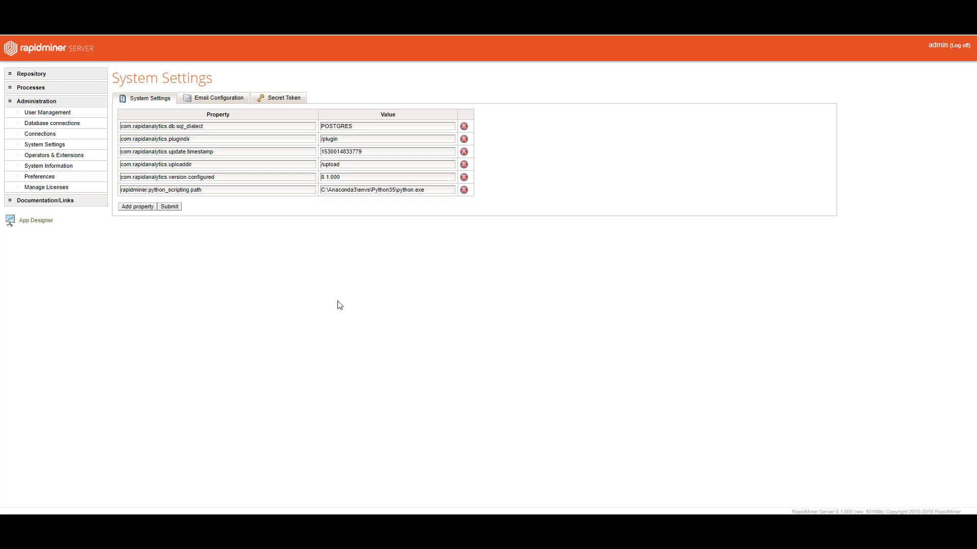
Navigate from the NMT job agent's bin folder to its config folder and select config.properties.
{"action": "key", "text": "alt+Tab"}
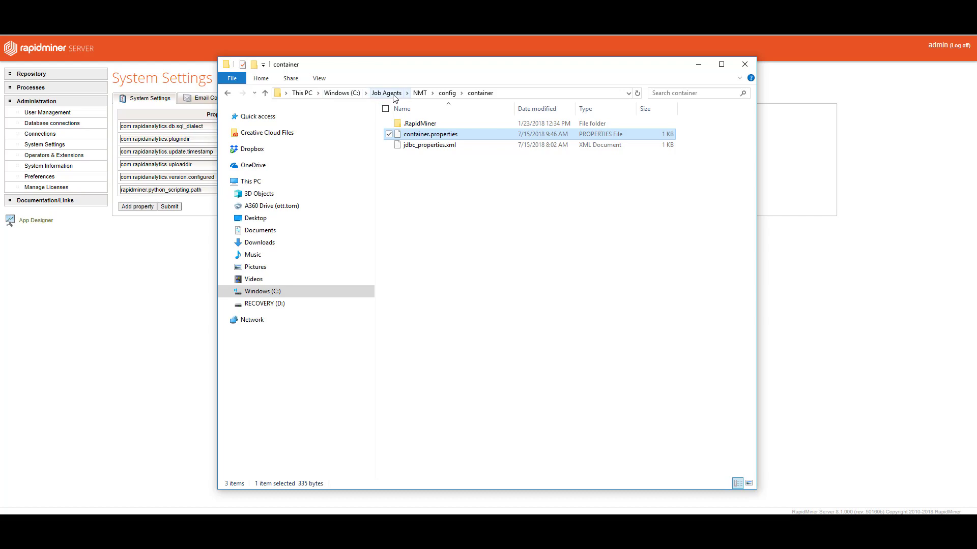
{"action": "left_click", "coordinate": [420, 93]}
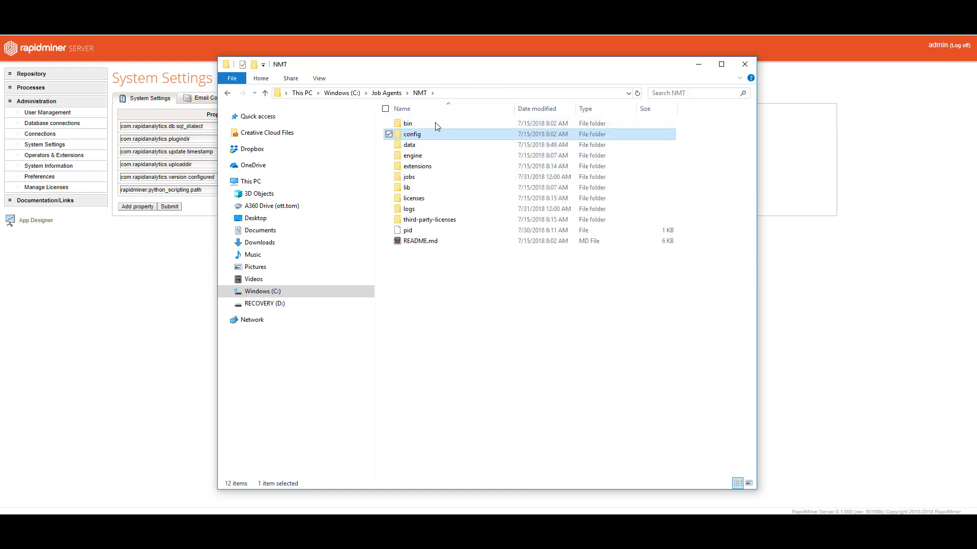
{"action": "double_click", "coordinate": [416, 124]}
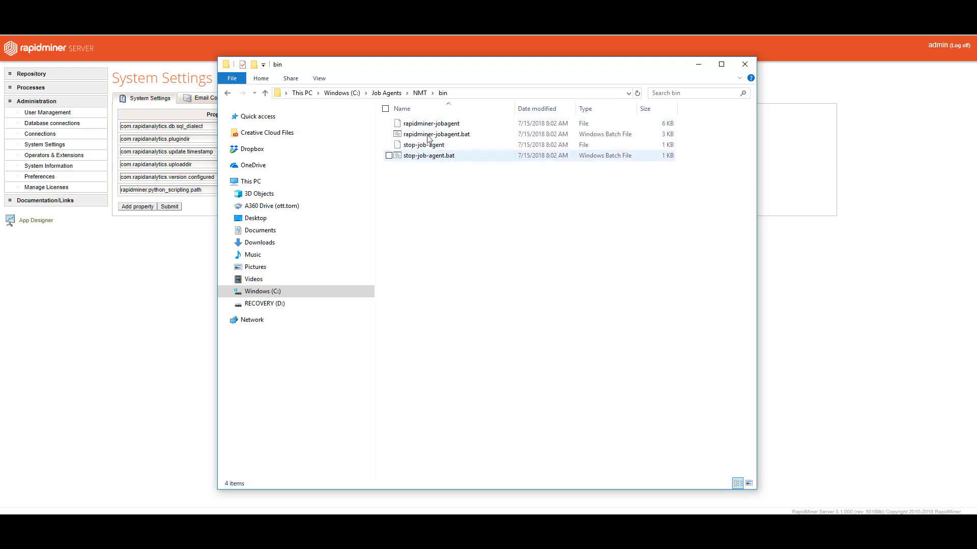
{"action": "left_click", "coordinate": [422, 94]}
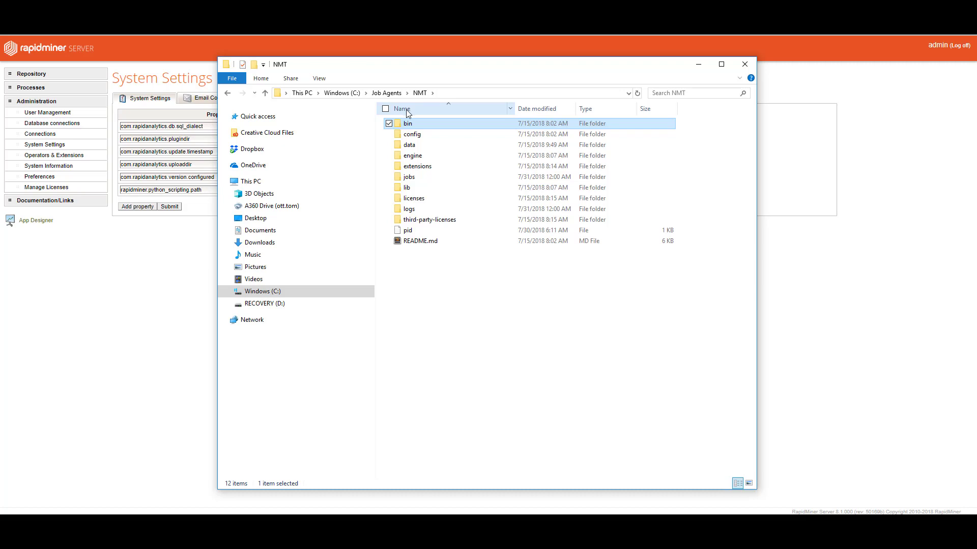
{"action": "double_click", "coordinate": [420, 136]}
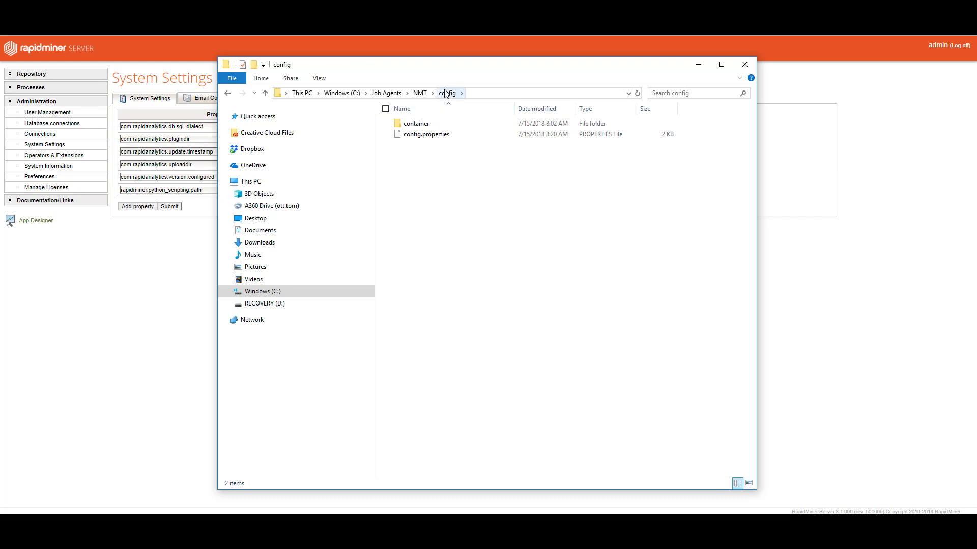
{"action": "left_click", "coordinate": [437, 141]}
Open config.properties in Sublime Text and review the container count and memoryLimit 1024 settings.
{"action": "right_click", "coordinate": [438, 140]}
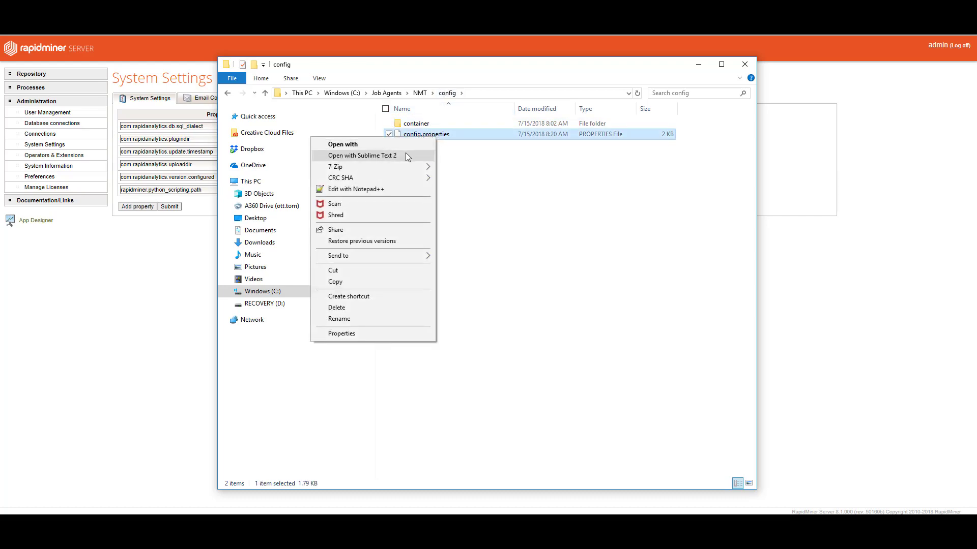
{"action": "left_click", "coordinate": [406, 156]}
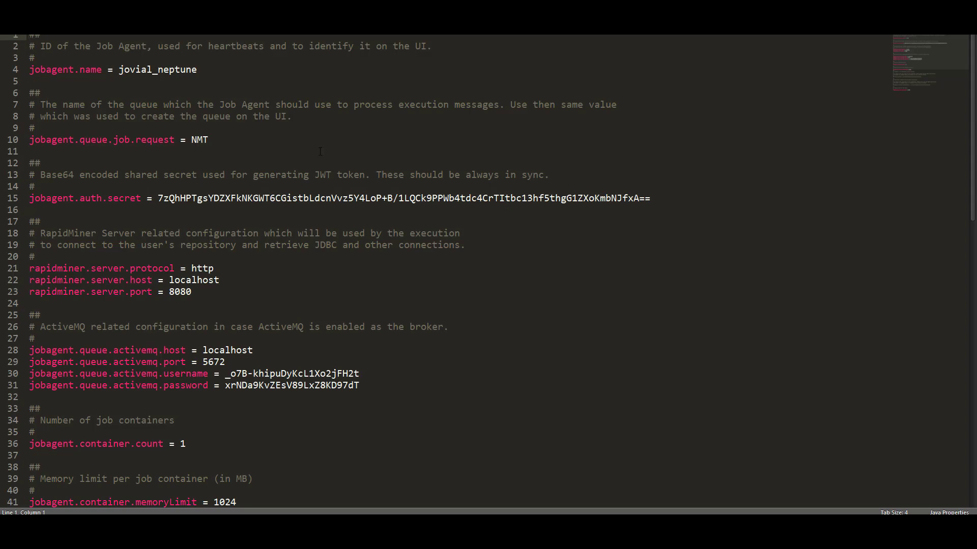
{"action": "scroll", "coordinate": [250, 252], "scroll_direction": "down", "scroll_amount": 10}
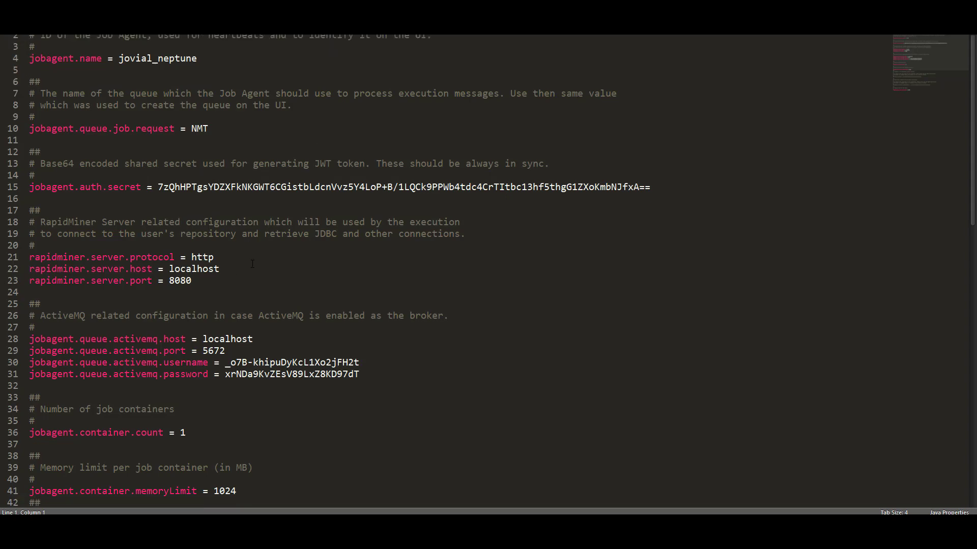
{"action": "left_click", "coordinate": [211, 93]}
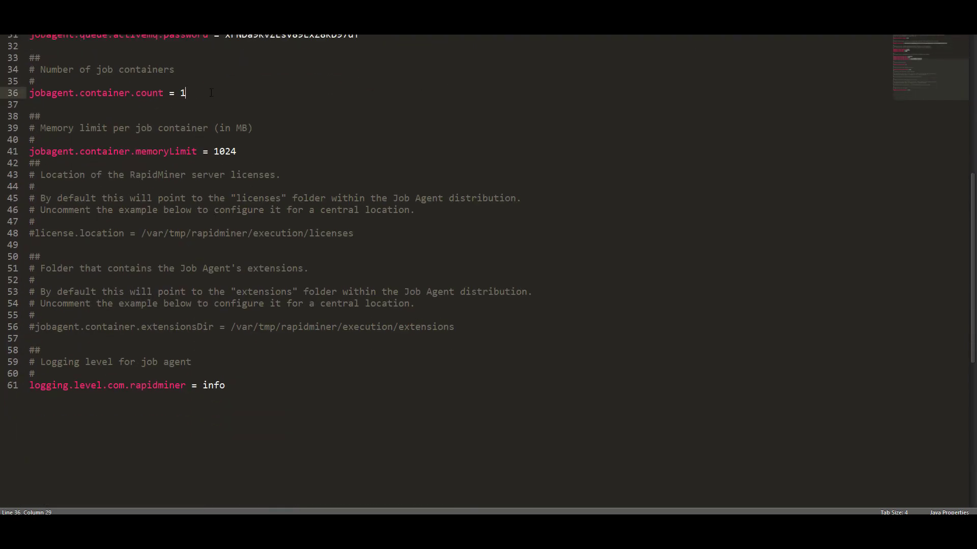
{"action": "left_click_drag", "start_coordinate": [264, 155], "coordinate": [63, 152]}
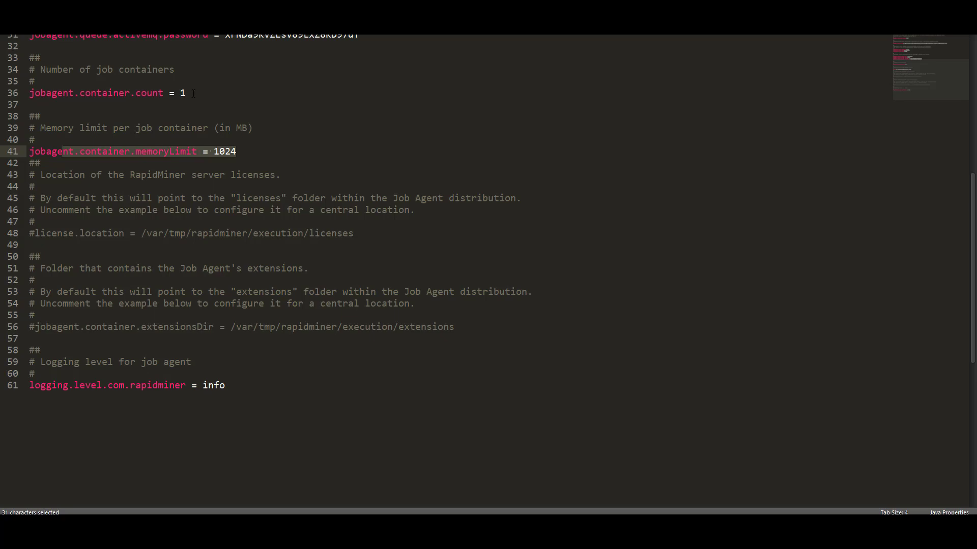
{"action": "left_click", "coordinate": [301, 472]}
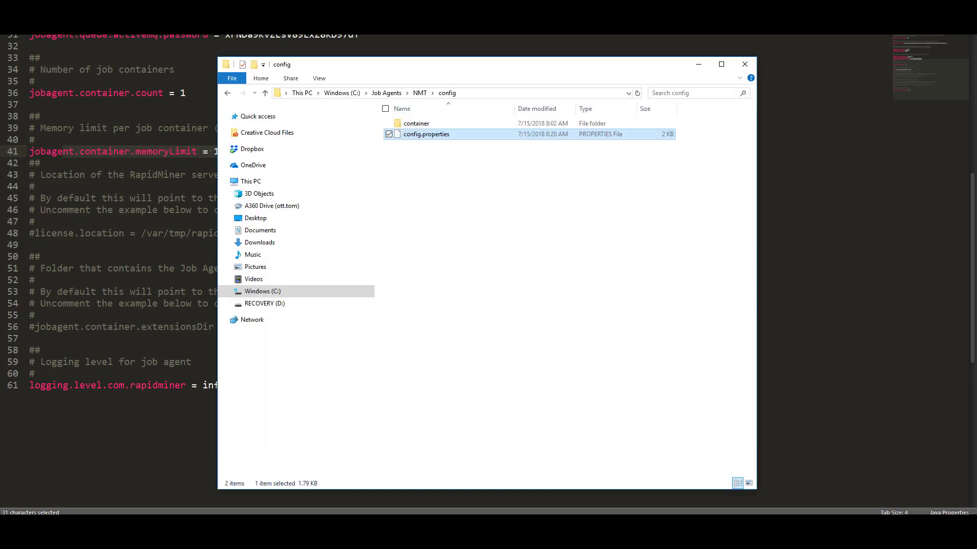
Open the job agent's container.properties in Sublime Text and select the python_scripting.path value C:/Anaconda3/envs/Python35/python.exe.
{"action": "double_click", "coordinate": [424, 126]}
{"action": "left_click", "coordinate": [451, 136]}
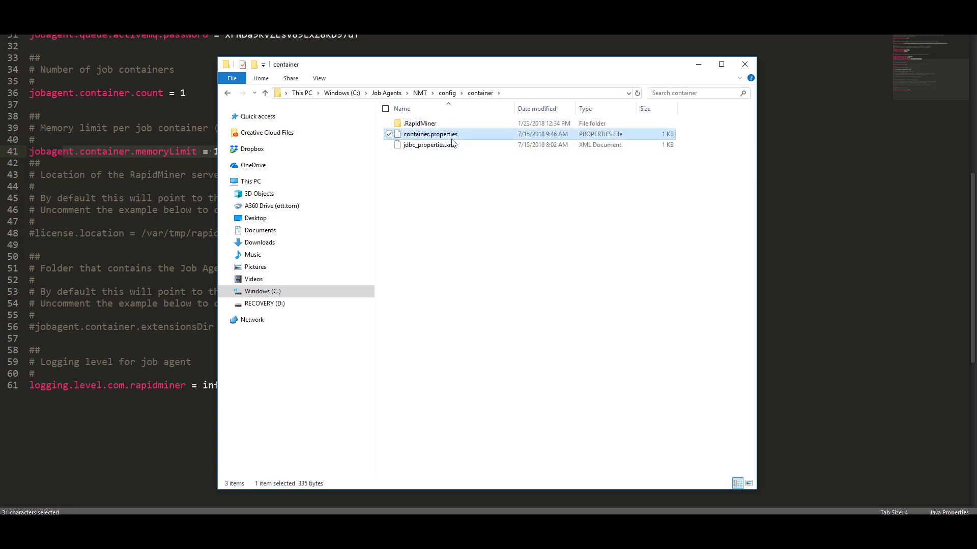
{"action": "right_click", "coordinate": [451, 138]}
{"action": "left_click", "coordinate": [407, 155]}
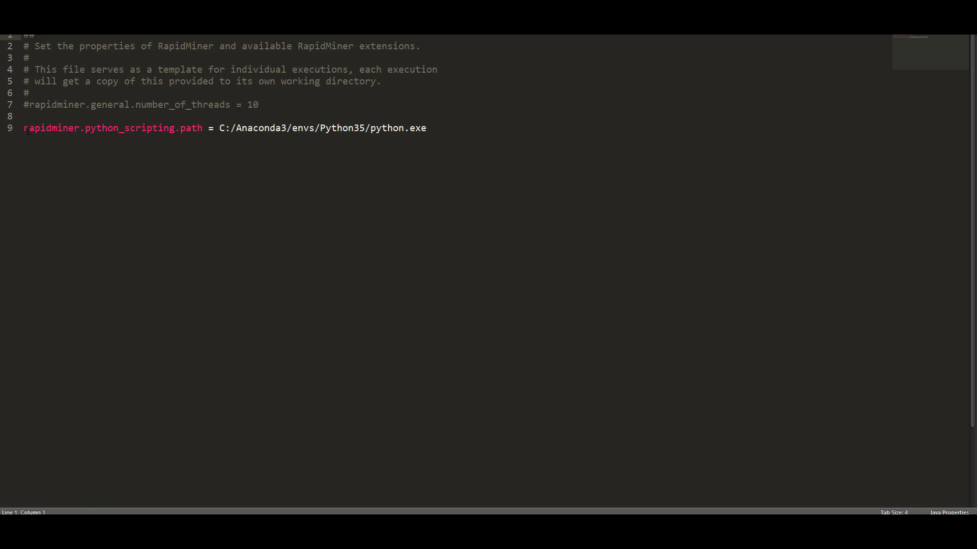
{"action": "left_click_drag", "start_coordinate": [219, 131], "coordinate": [443, 133]}
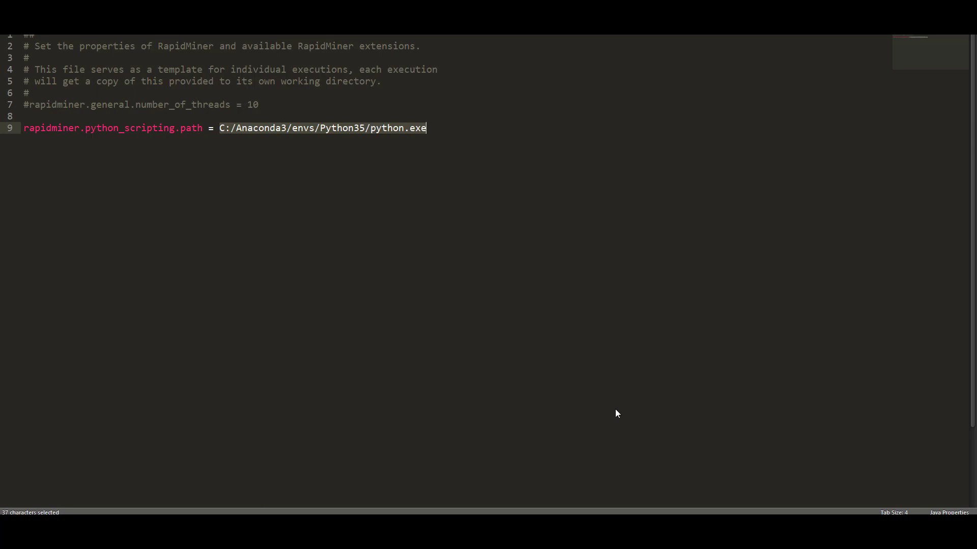
Review the recent NMT runs in RapidMiner Server's Processes > Executions list, then return to RapidMiner Studio.
{"action": "mouse_move", "coordinate": [587, 529]}
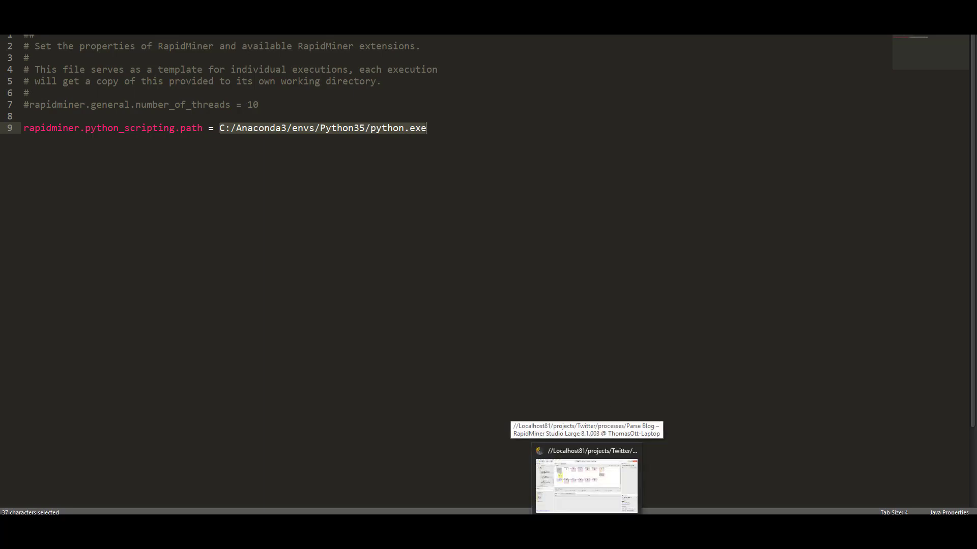
{"action": "left_click", "coordinate": [586, 529]}
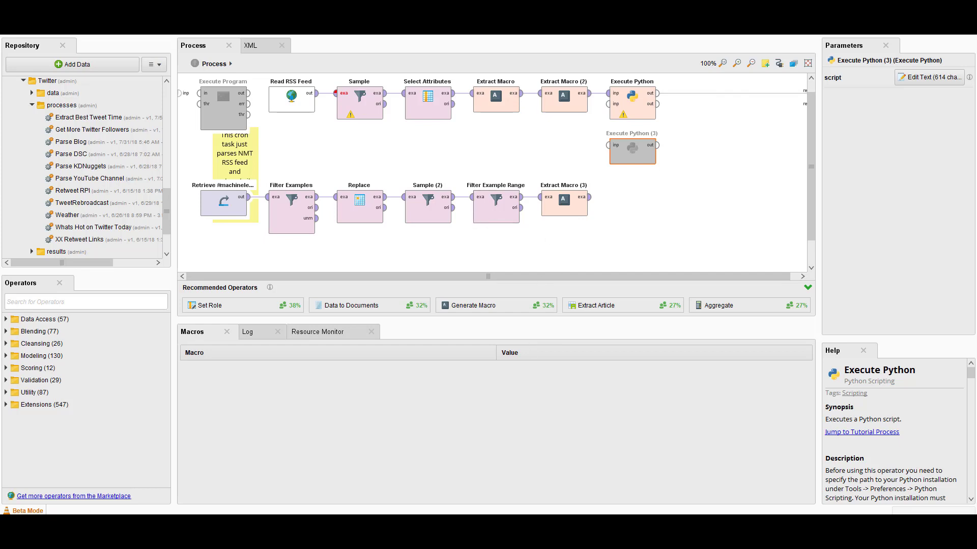
{"action": "mouse_move", "coordinate": [513, 529]}
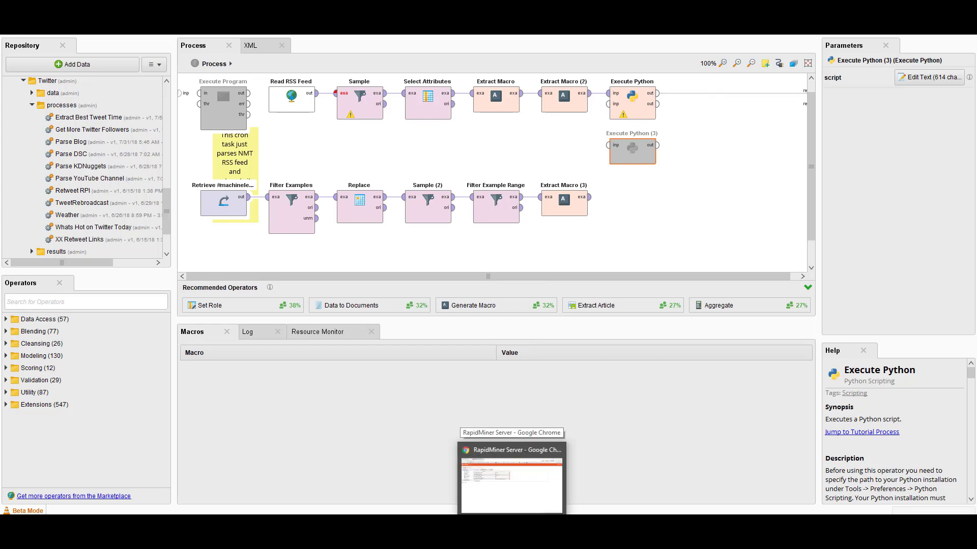
{"action": "left_click", "coordinate": [513, 478]}
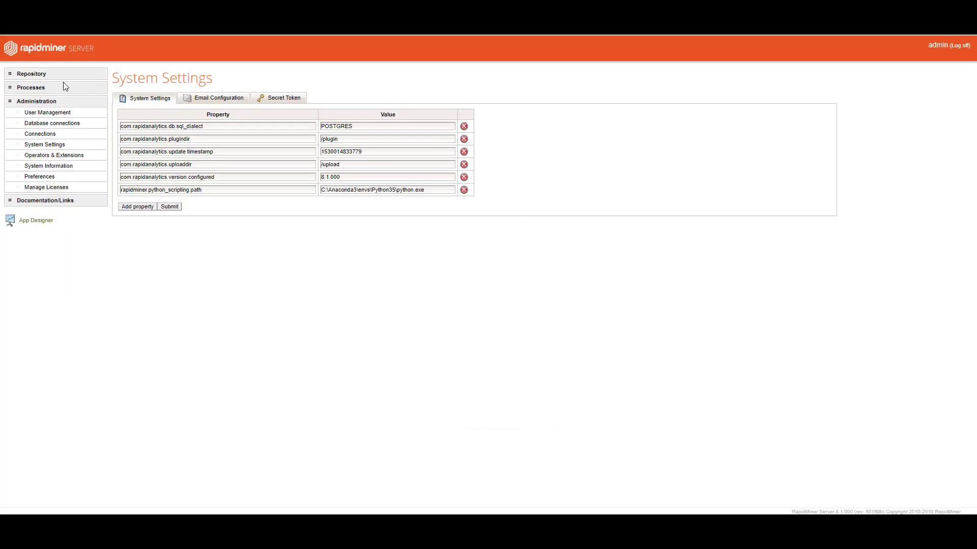
{"action": "left_click", "coordinate": [44, 89]}
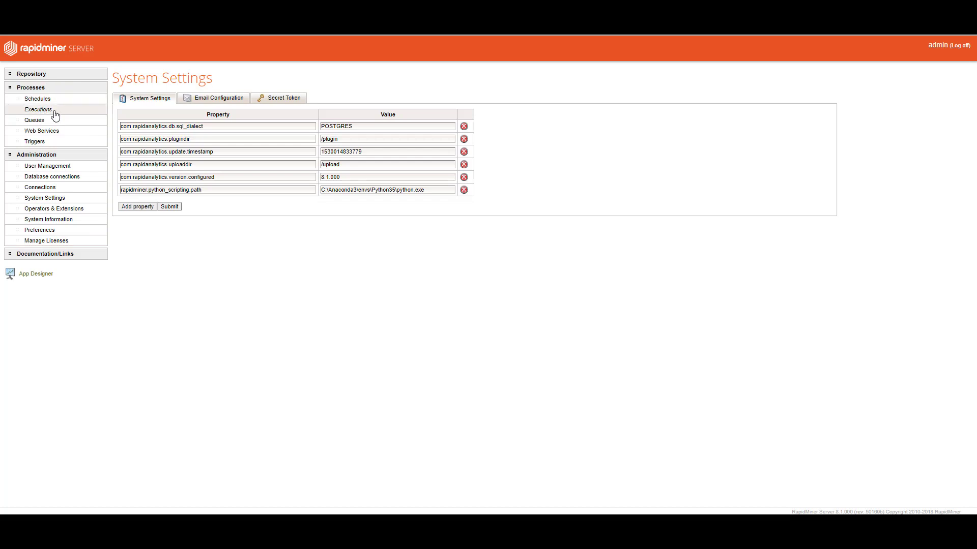
{"action": "left_click", "coordinate": [54, 112]}
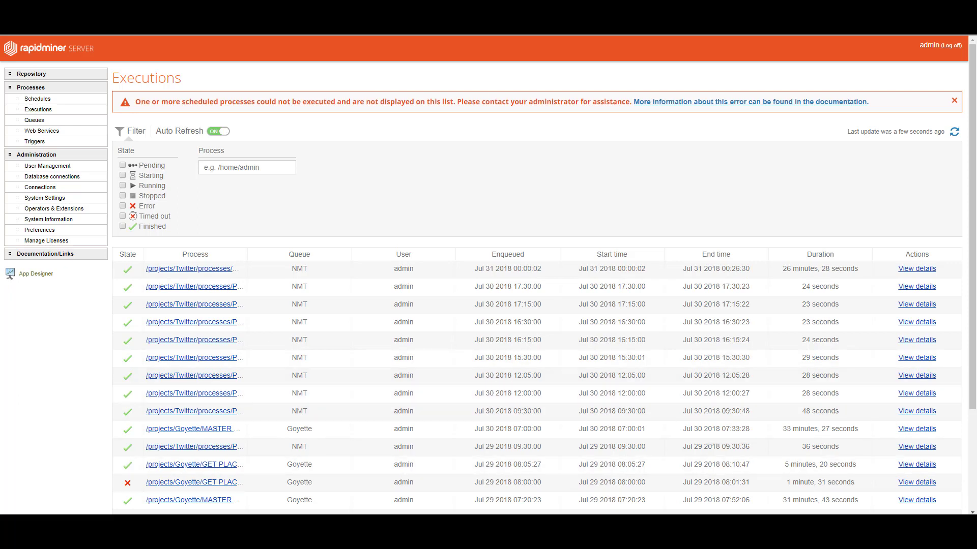
{"action": "mouse_move", "coordinate": [511, 534]}
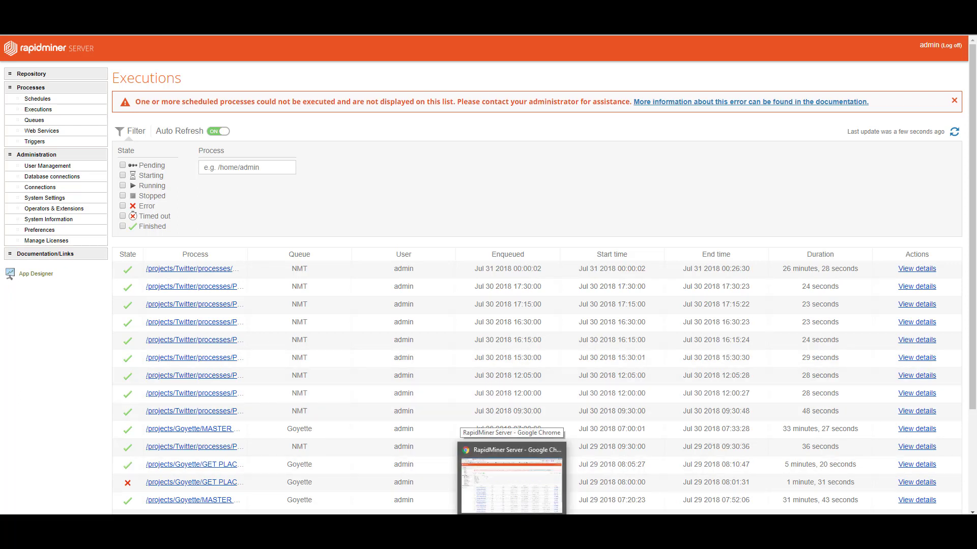
{"action": "key", "text": "alt+Tab"}
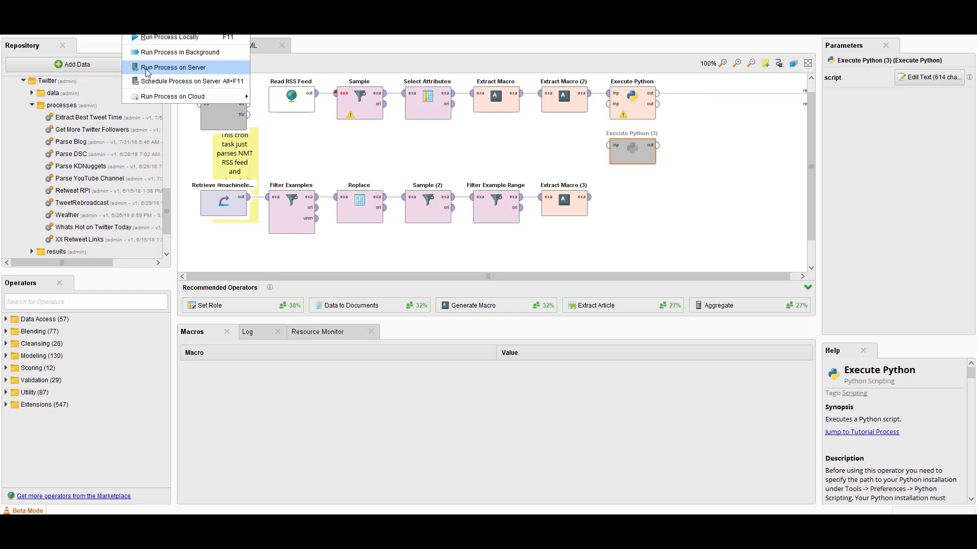
Run the Twitter process on RapidMiner Server using the NMT queue.
{"action": "left_click", "coordinate": [167, 71]}
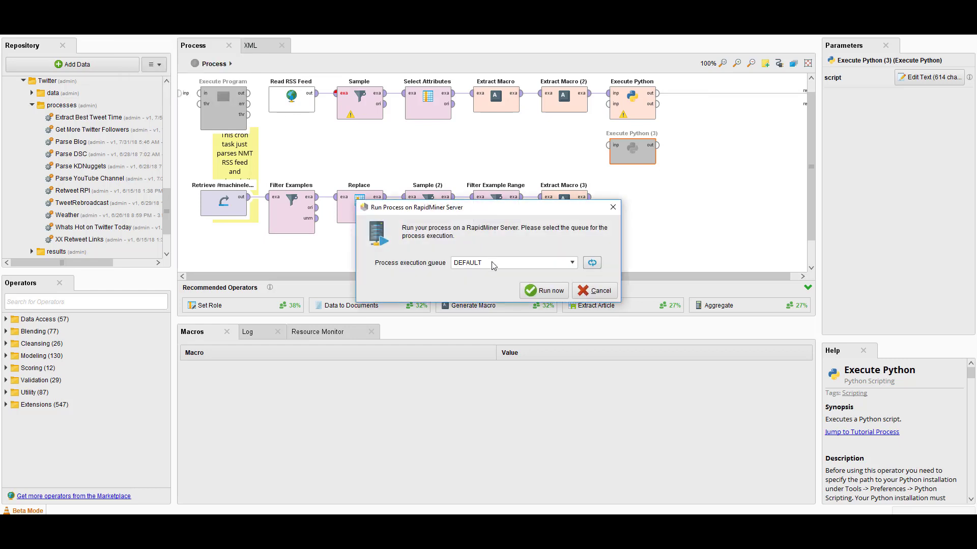
{"action": "left_click", "coordinate": [492, 263]}
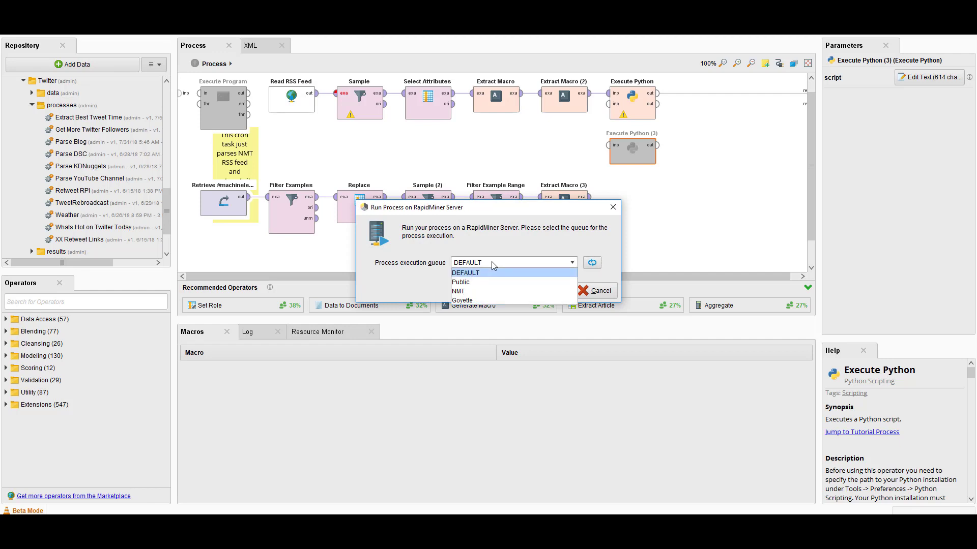
{"action": "left_click", "coordinate": [464, 292]}
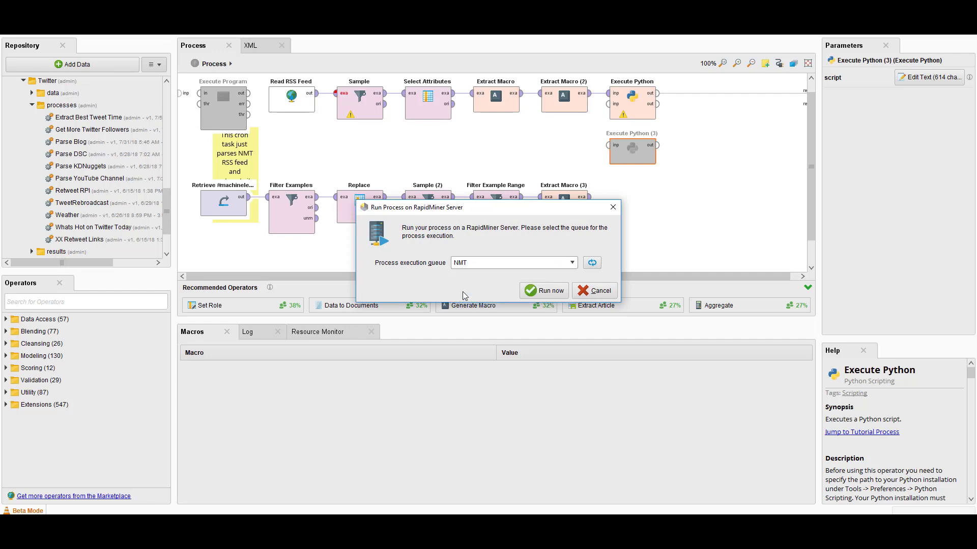
{"action": "left_click", "coordinate": [544, 293]}
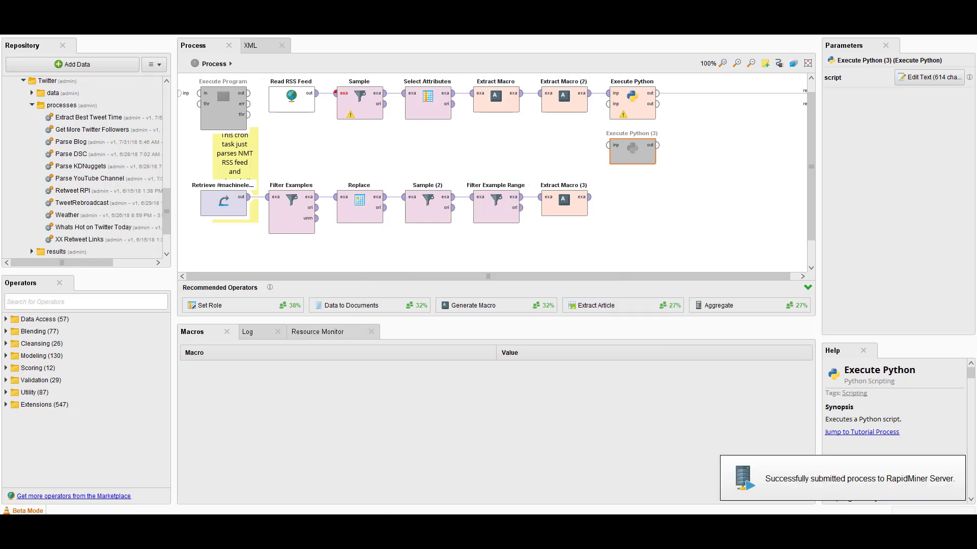
Watch the server's Executions list until the new NMT run finishes in 49 seconds.
{"action": "key", "text": "alt+Tab"}
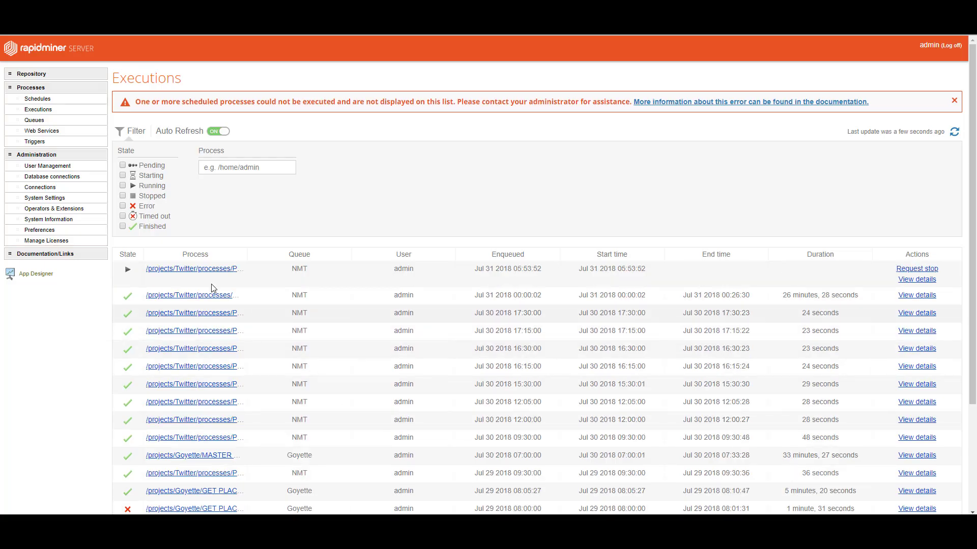